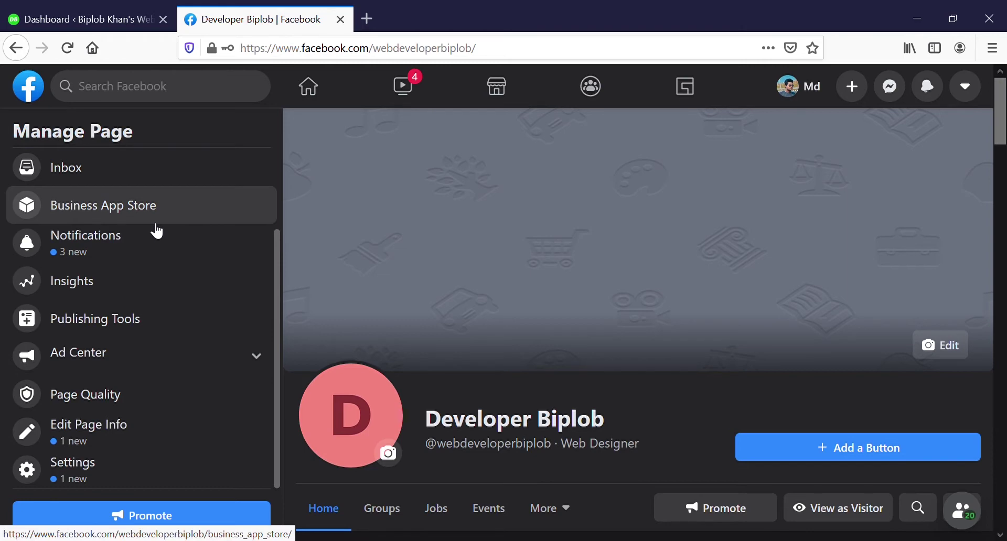
Open the Page's settings and go to its Messaging settings.
left_click(87, 480)
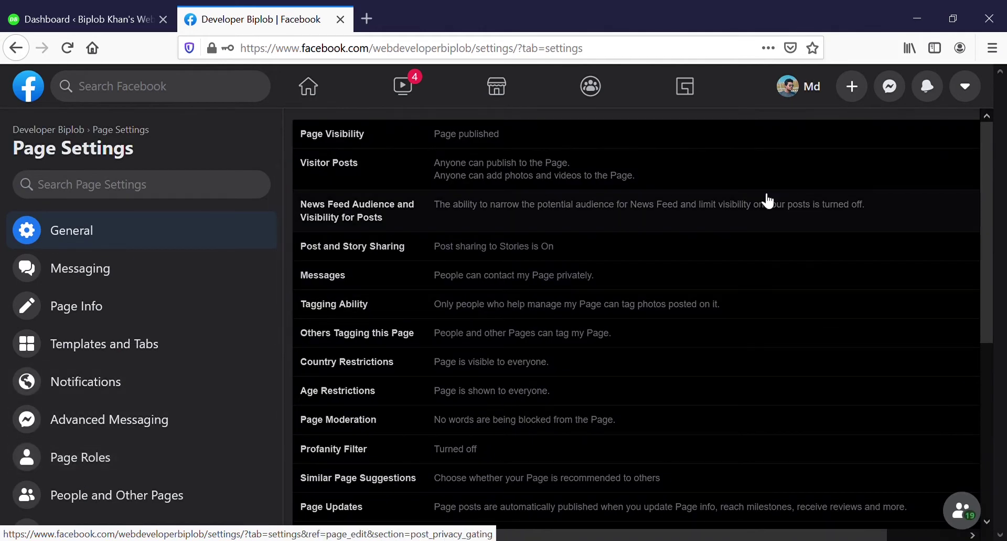
scroll(769, 202, "down", 5)
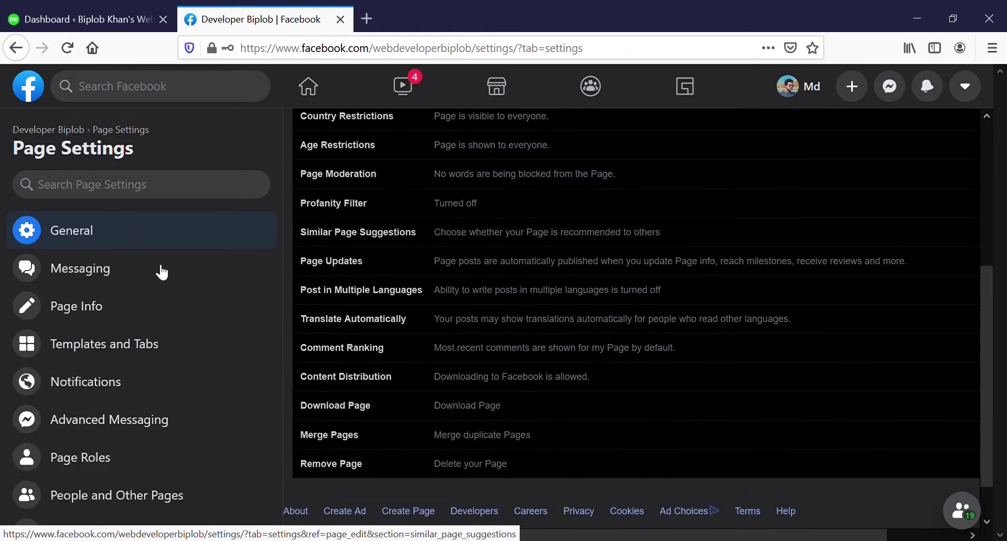
scroll(142, 278, "down", 3)
scroll(143, 278, "up", 3)
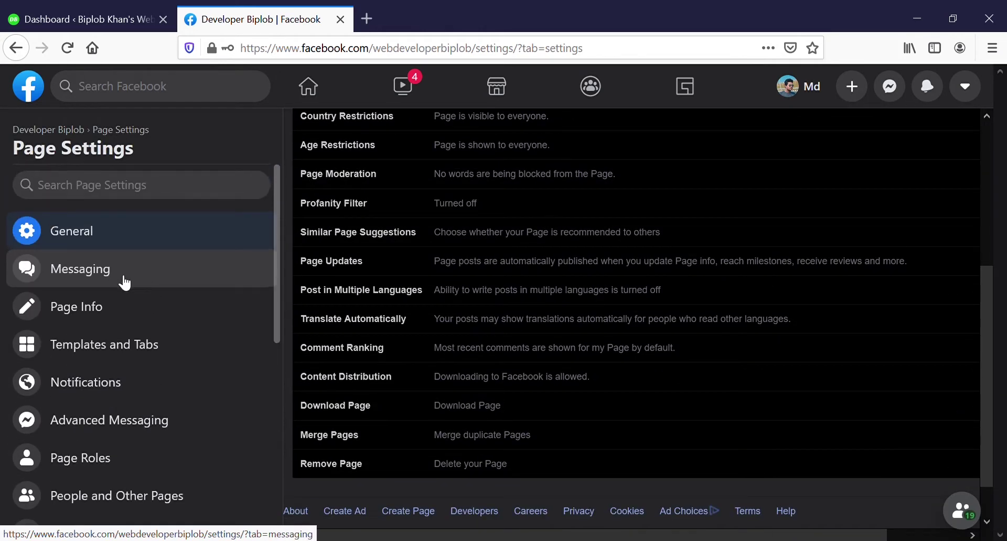
left_click(69, 284)
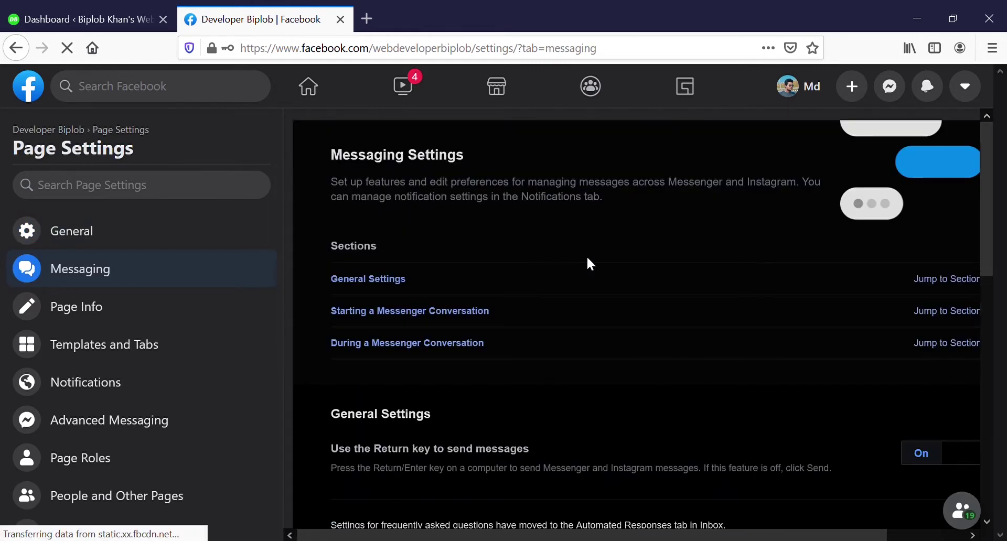
Start the Chat Plugin setup for adding Messenger to the website and continue past its introduction.
scroll(592, 265, "down", 3)
scroll(592, 265, "down", 6)
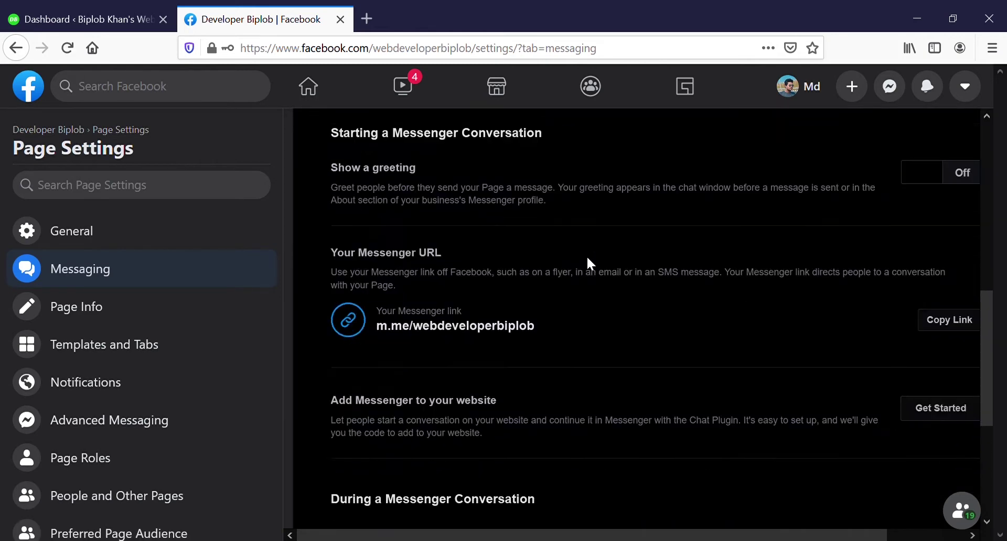
scroll(591, 265, "down", 2)
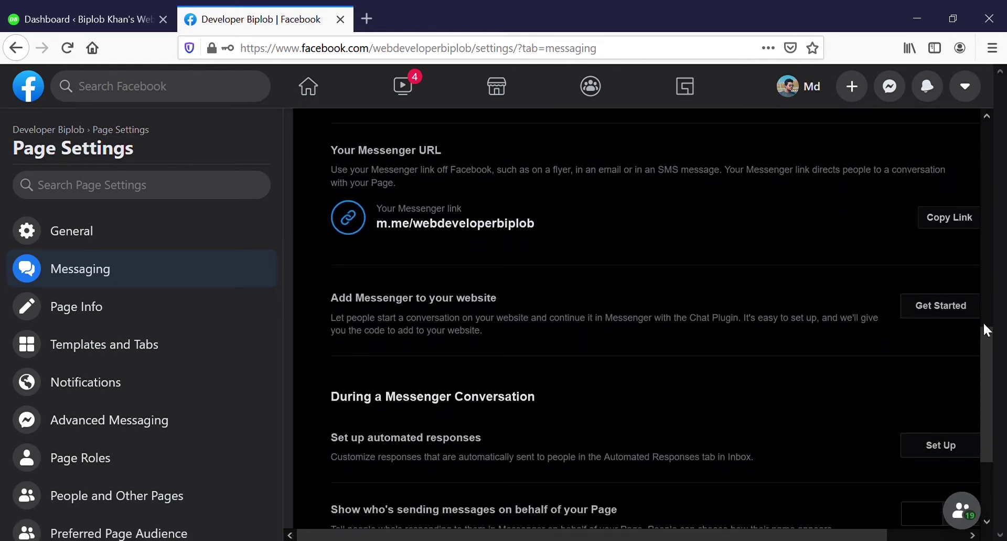
scroll(782, 535, "right", 1)
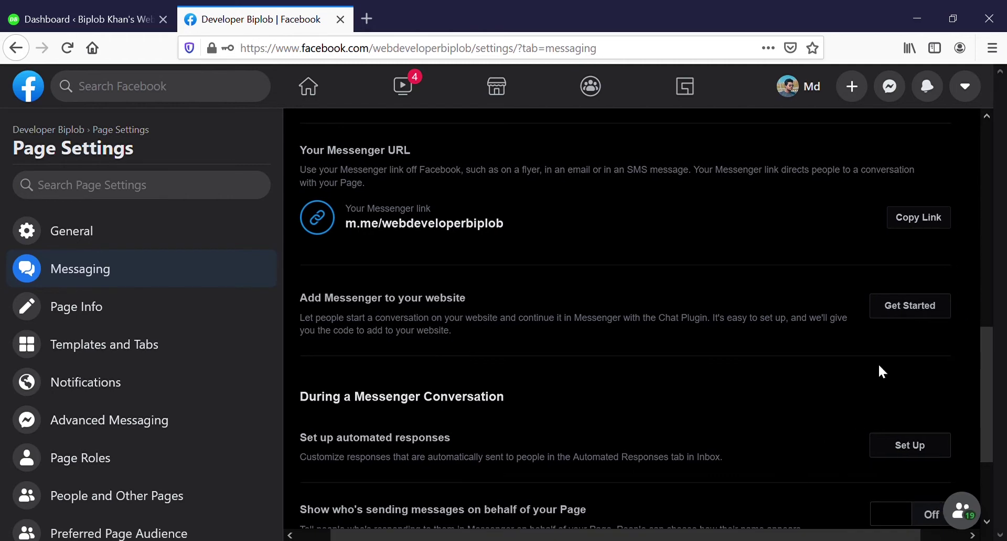
left_click(909, 311)
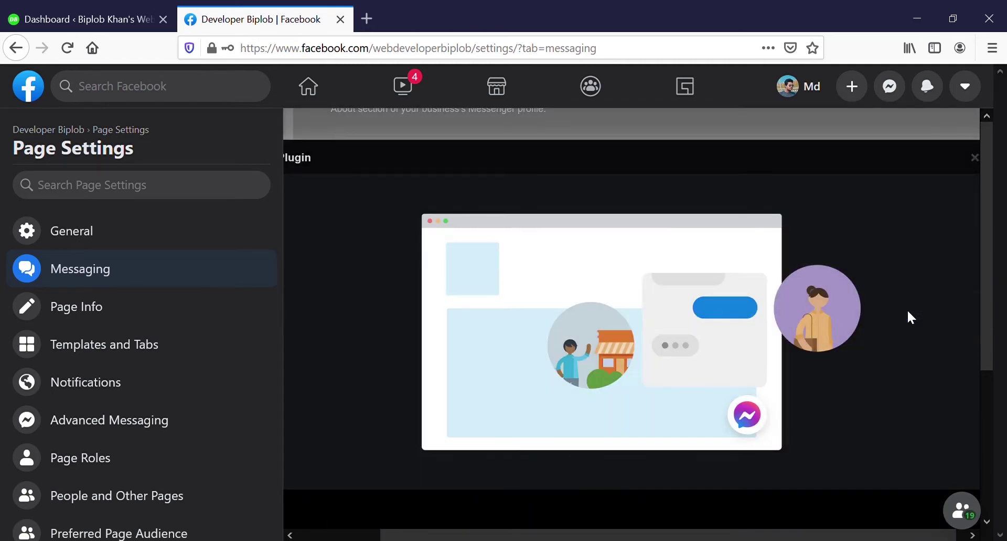
scroll(907, 312, "down", 4)
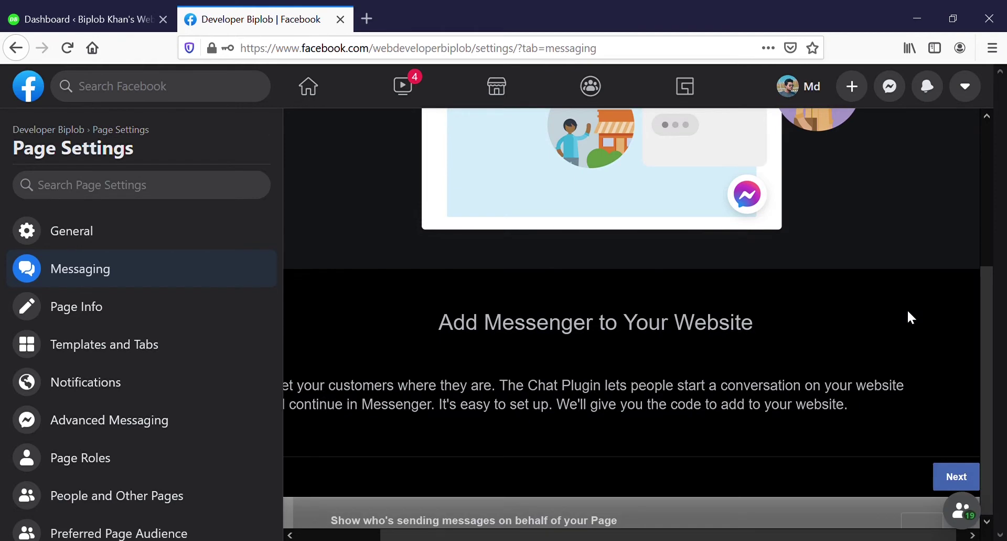
left_click(972, 481)
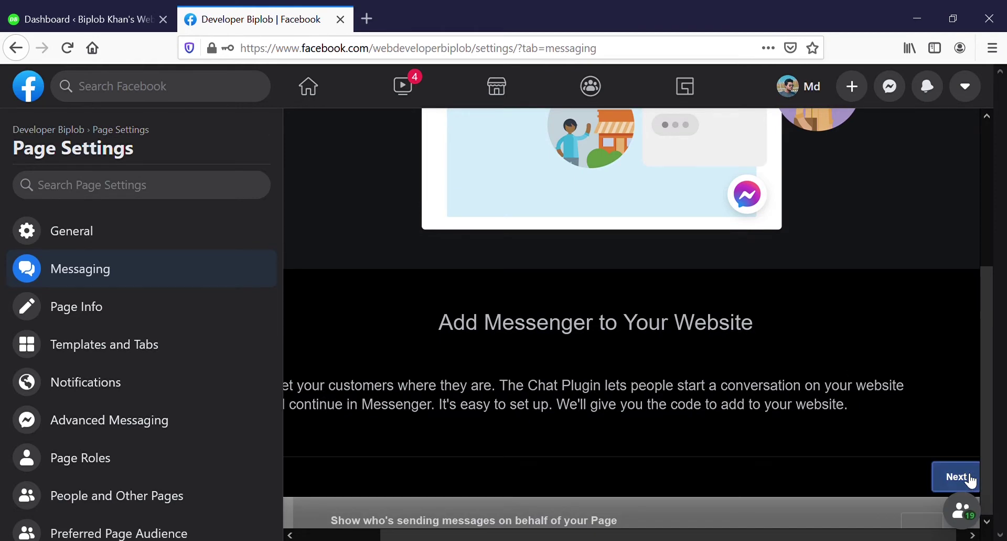
Review the Chat Plugin's language, greeting and guest chat options, then accept them and continue to the second setup stage.
left_click_drag(460, 538, 377, 537)
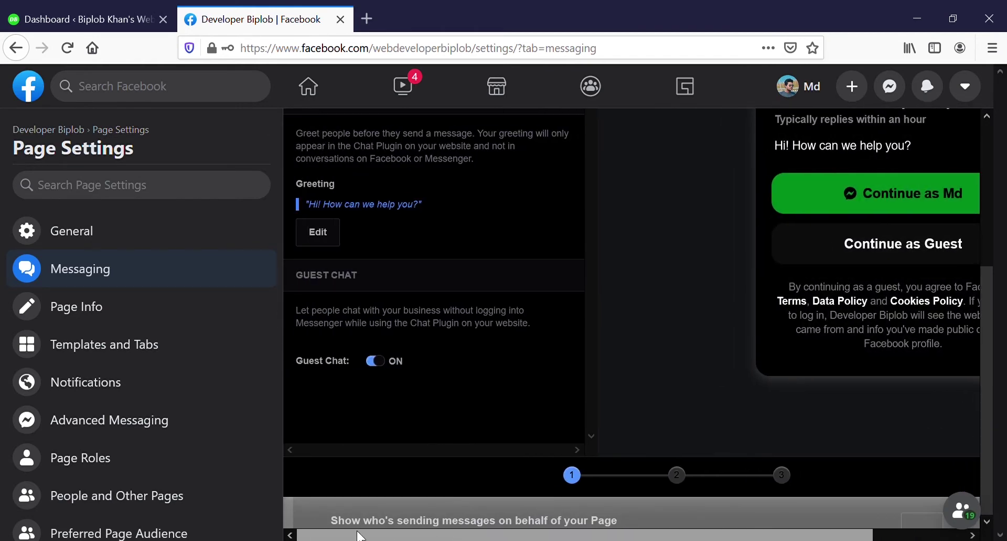
scroll(548, 465, "up", 3)
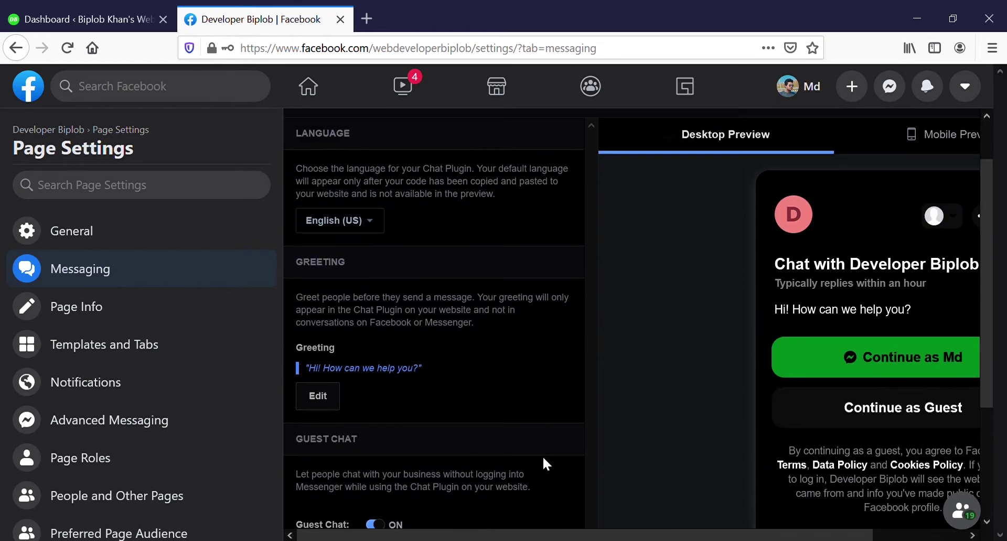
scroll(545, 460, "down", 3)
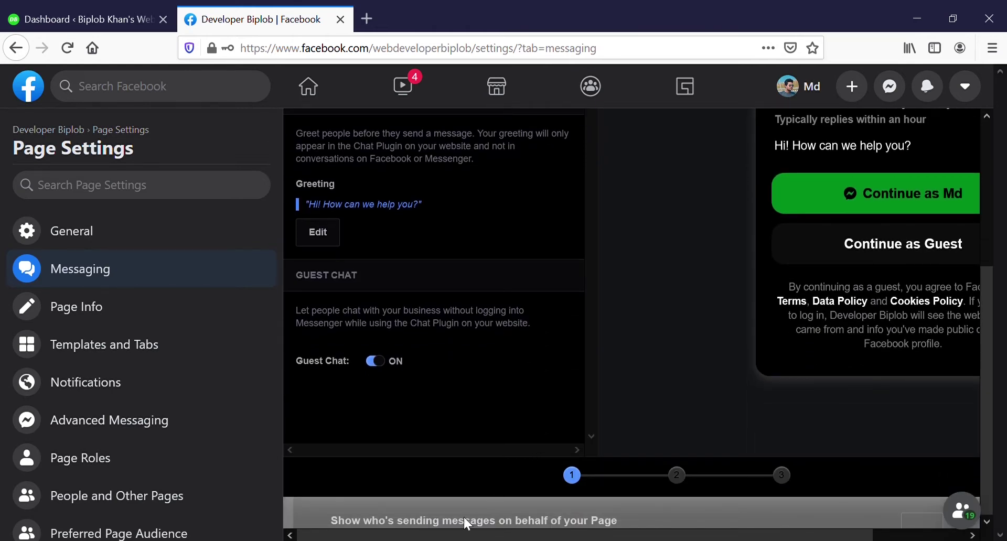
left_click_drag(465, 537, 405, 537)
scroll(551, 422, "up", 2)
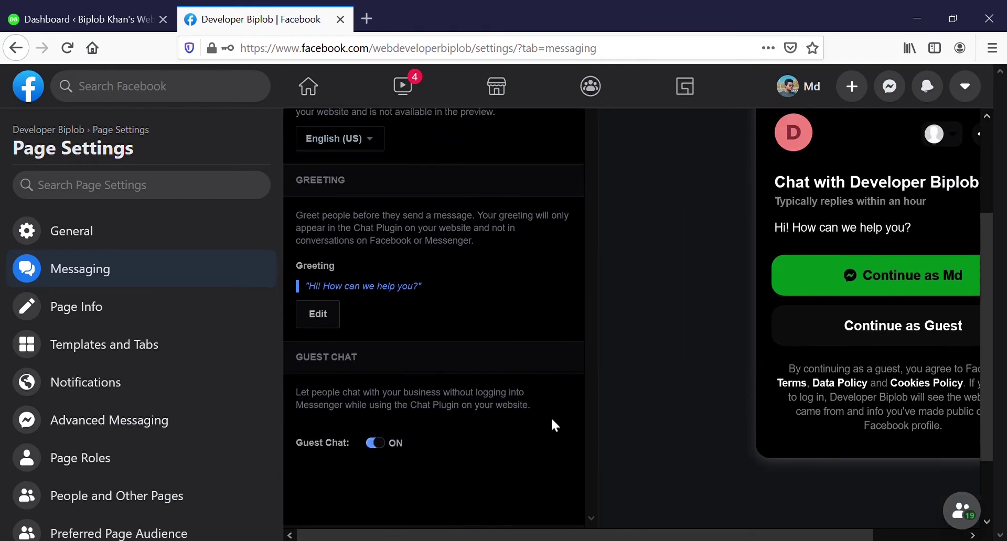
scroll(537, 436, "down", 2)
left_click_drag(551, 538, 640, 538)
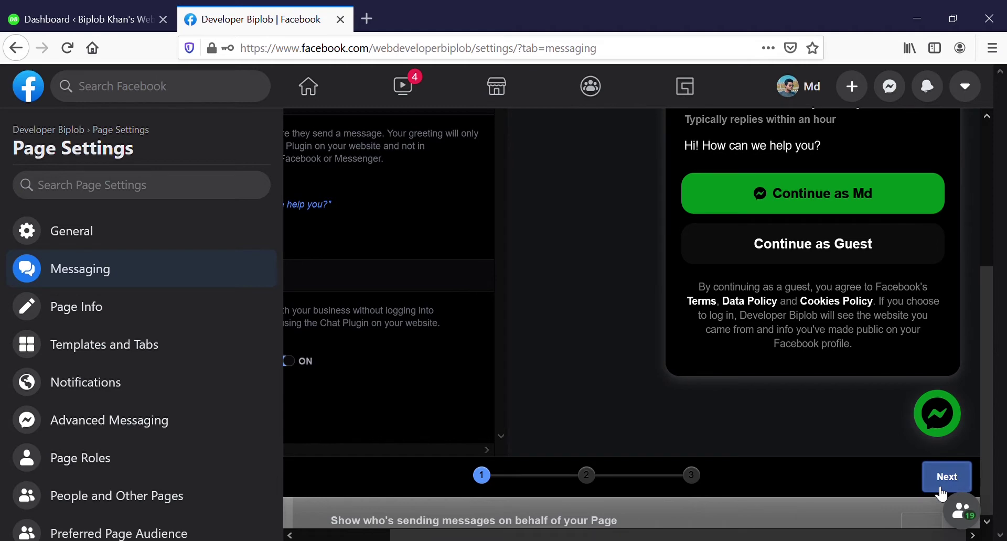
left_click(965, 489)
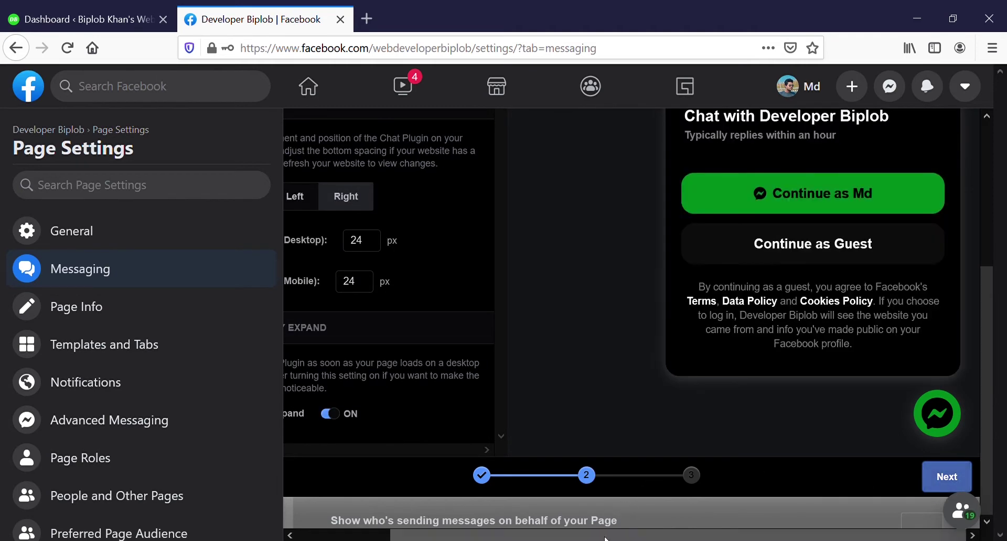
Examine the Chat Plugin's custom color and position settings together with the desktop preview.
left_click_drag(606, 537, 581, 450)
scroll(615, 440, "up", 4)
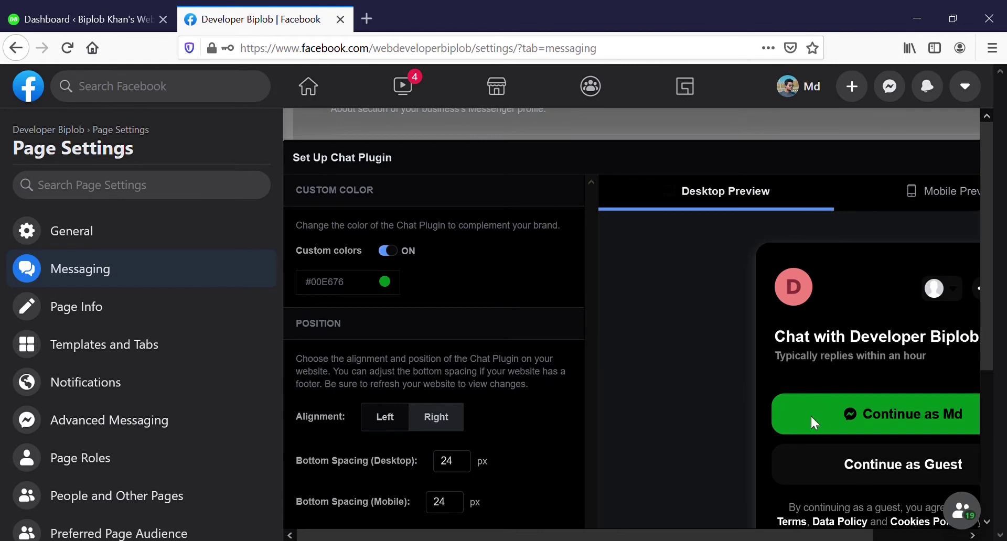
left_click_drag(702, 534, 786, 413)
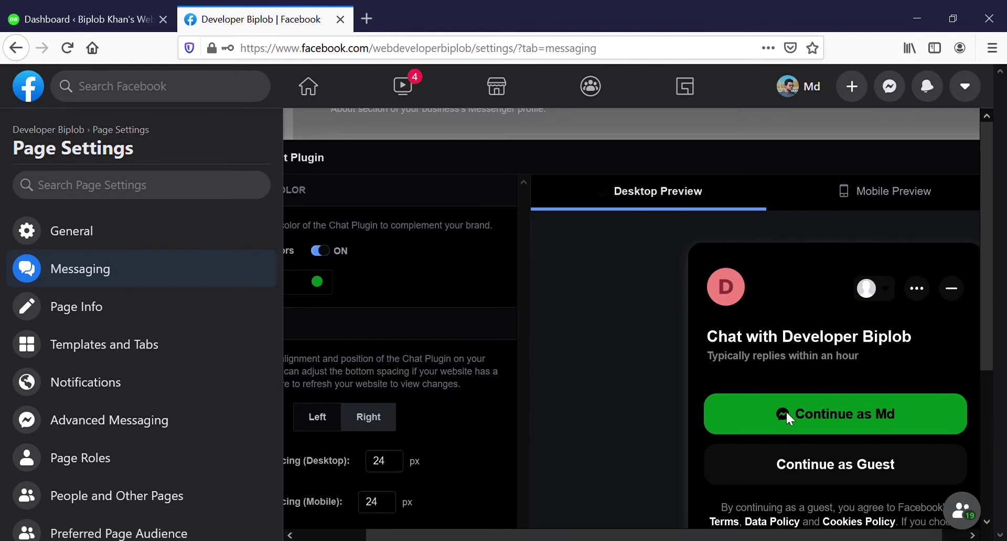
Open the website's front page in a new tab from the WordPress dashboard and look it over.
left_click(56, 12)
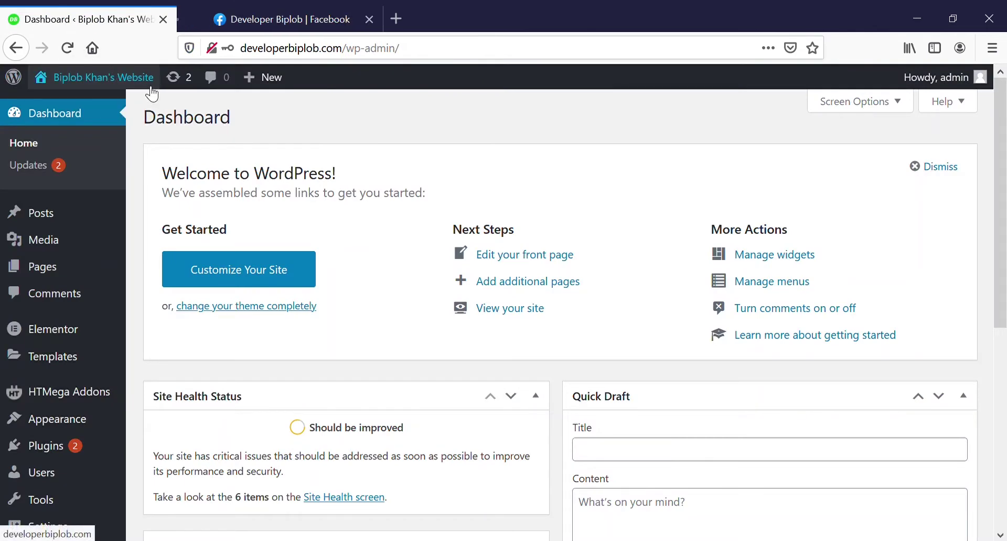
left_click(152, 93)
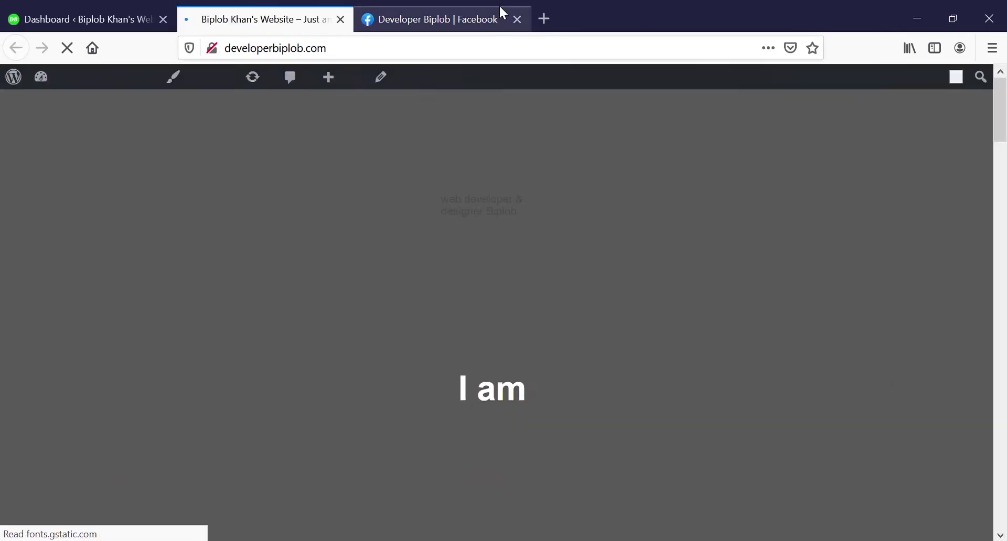
left_click(499, 5)
left_click(315, 20)
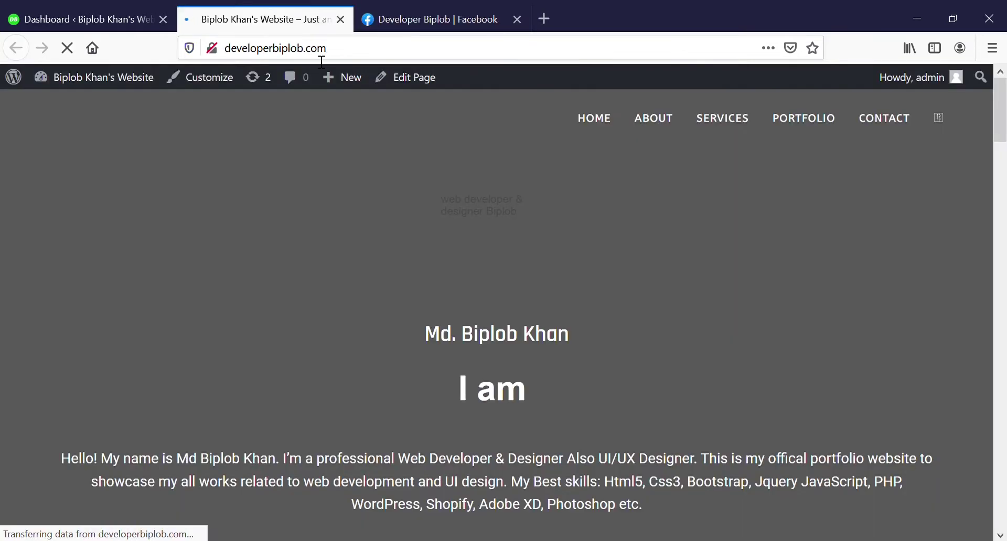
left_click(427, 17)
scroll(349, 384, "left", 2)
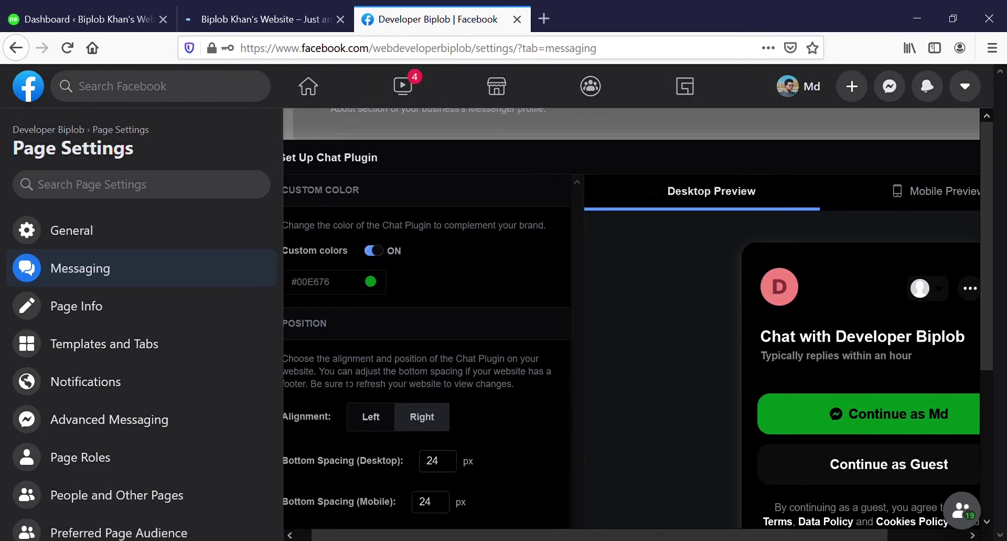
scroll(425, 346, "left", 1)
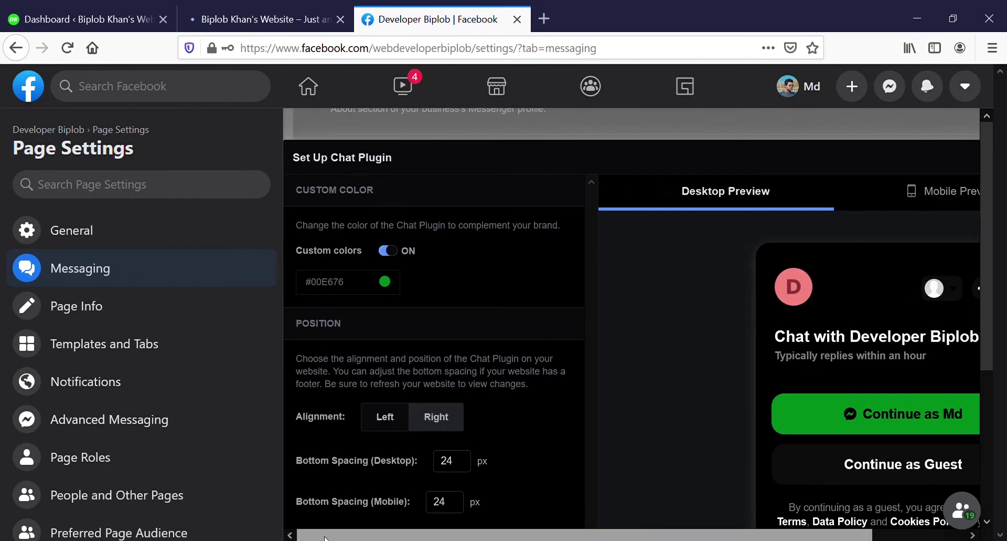
left_click(219, 6)
scroll(216, 278, "down", 10)
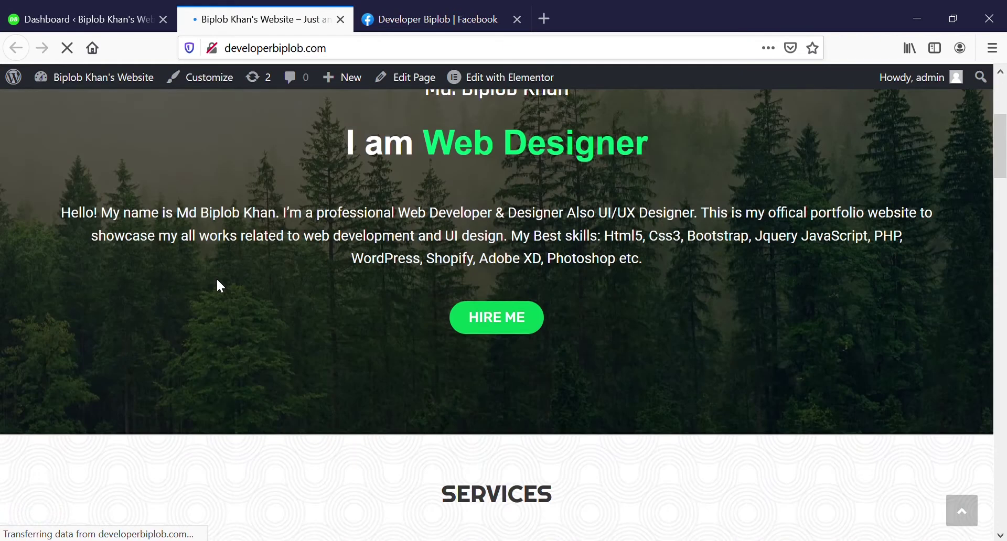
Return to the Facebook Chat Plugin setup, accept the appearance settings and continue to the code stage.
left_click(431, 24)
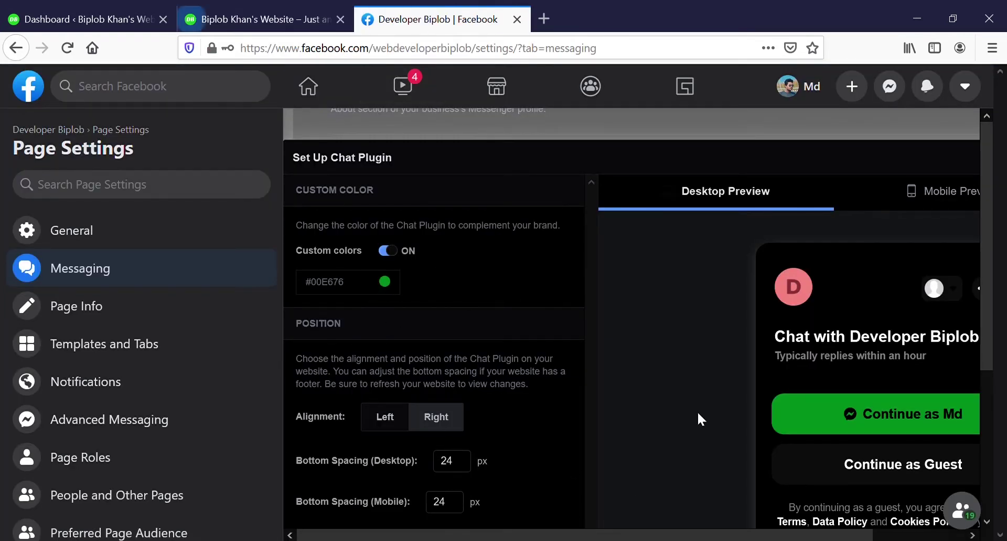
scroll(592, 357, "down", 4)
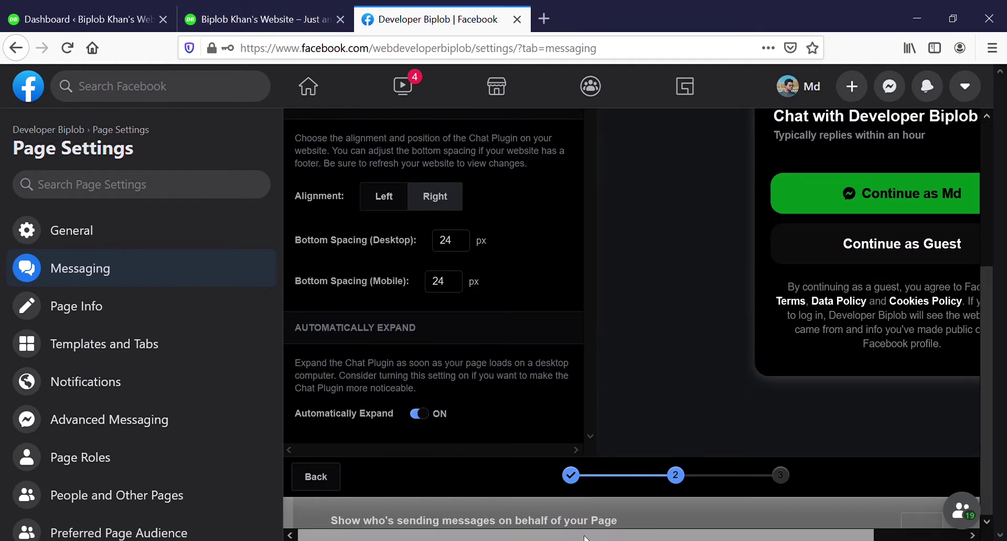
left_click_drag(566, 534, 660, 534)
left_click(950, 477)
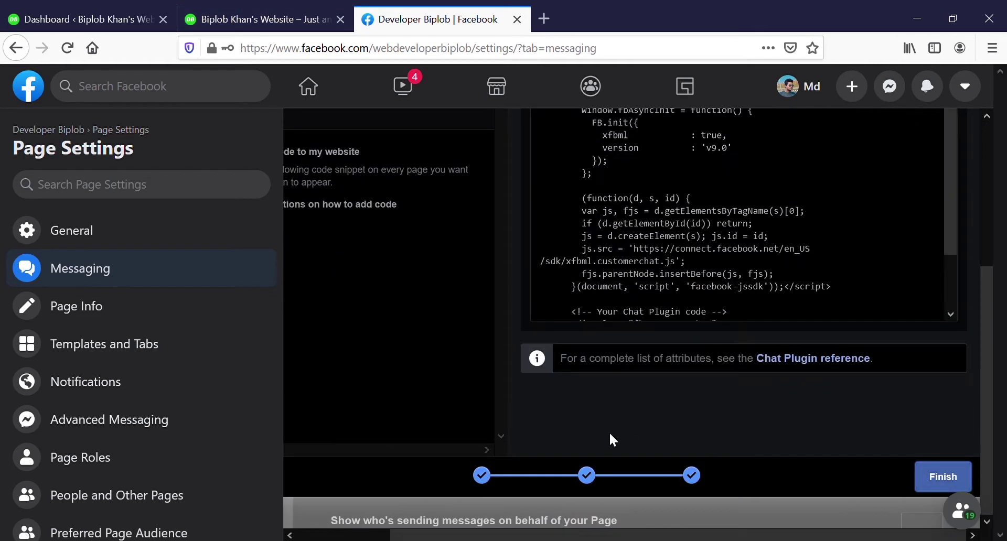
scroll(421, 408, "left", 3)
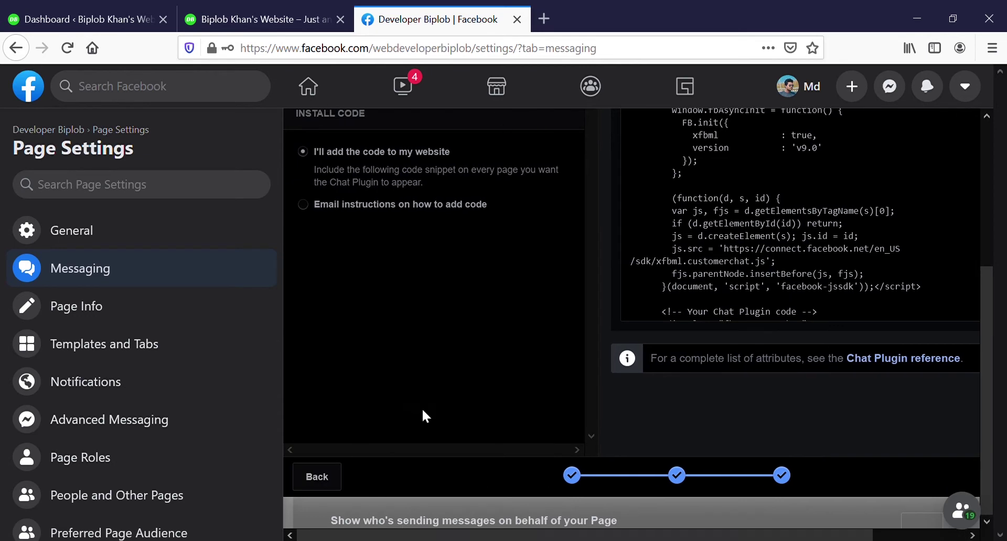
scroll(452, 374, "up", 3)
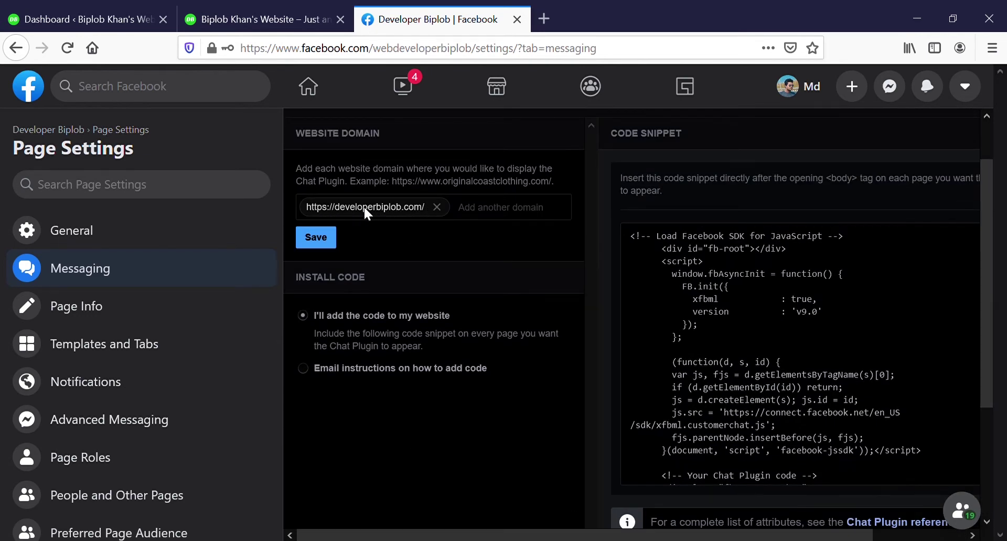
left_click(437, 207)
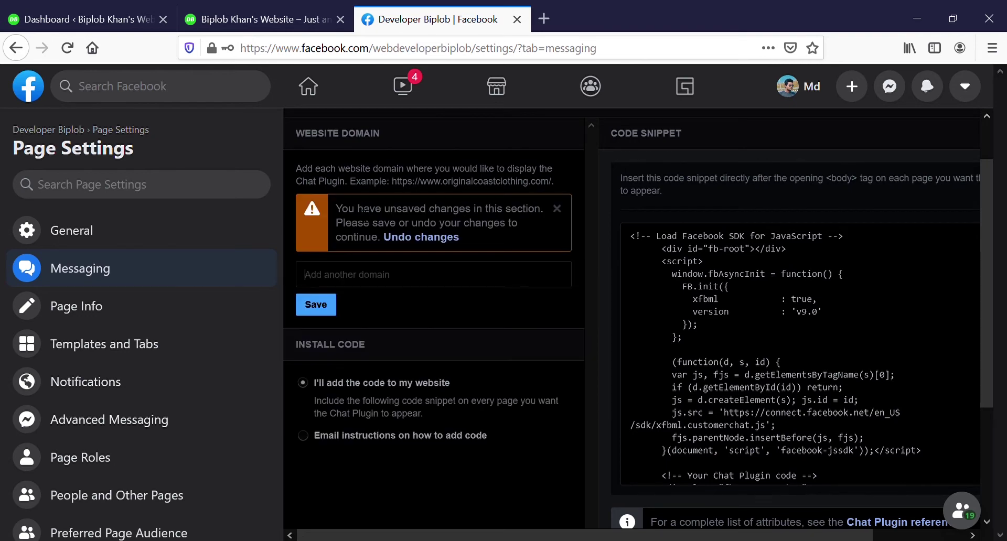
left_click(272, 19)
left_click(342, 59)
key("ctrl+c")
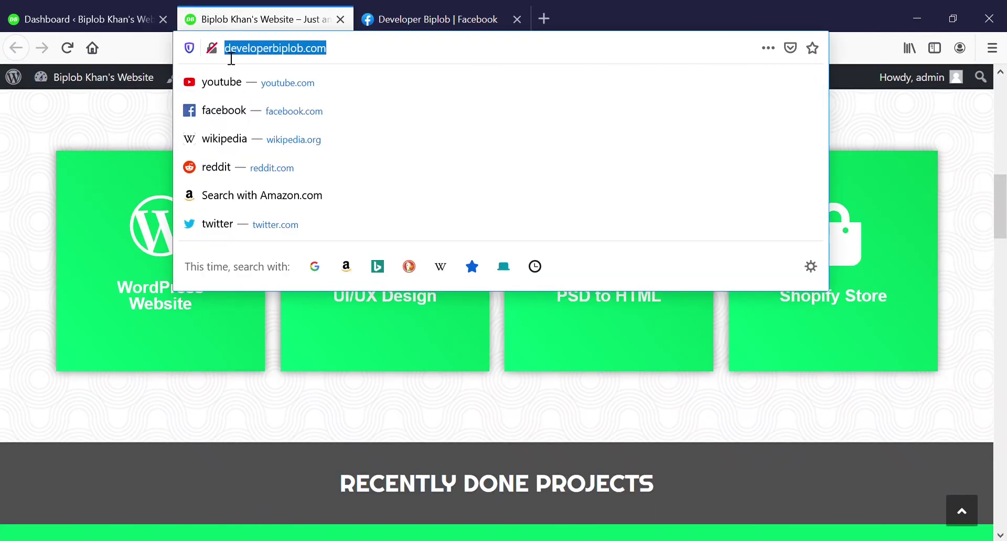
key("Escape")
left_click(435, 19)
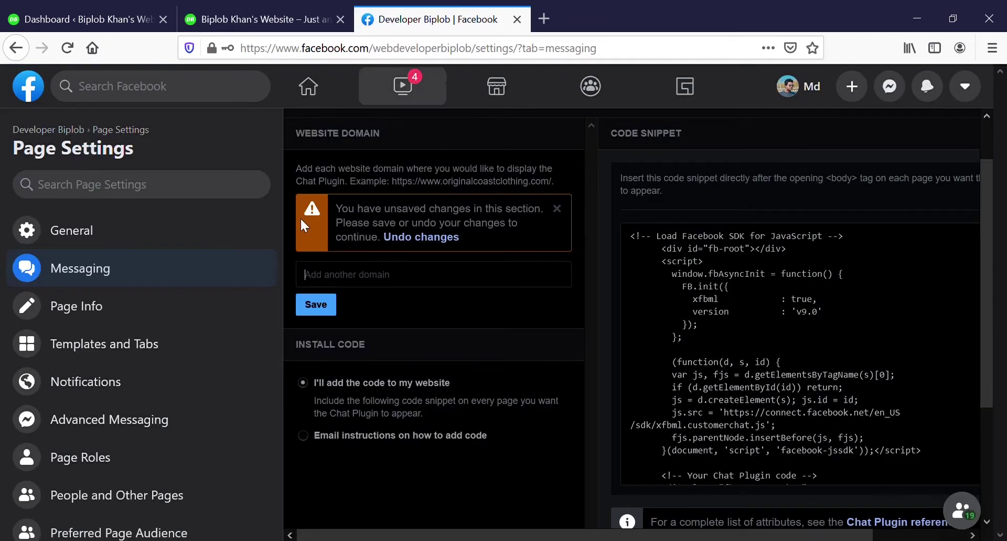
key("ctrl+v")
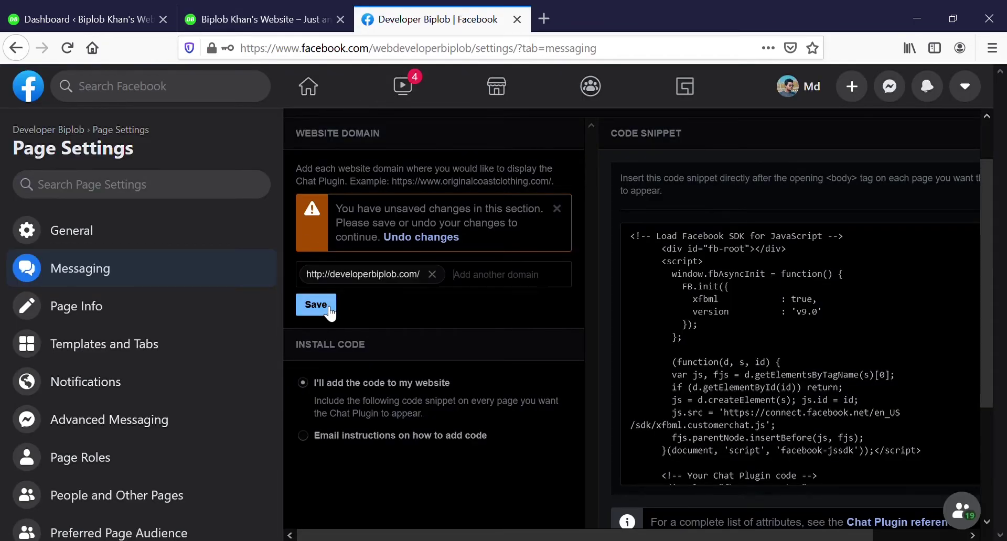
left_click(323, 306)
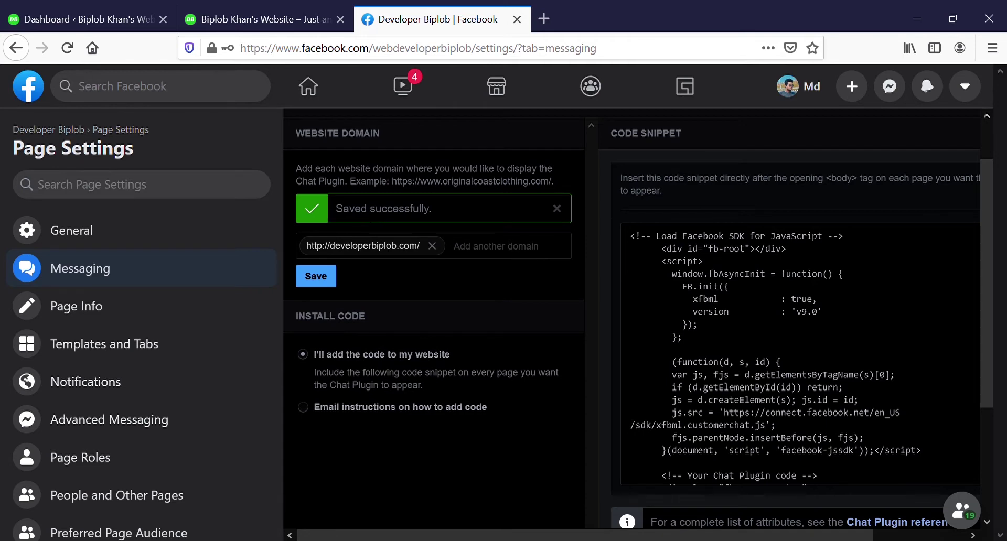
Copy the Chat Plugin code snippet from the Facebook Page settings and return to the WordPress dashboard.
scroll(834, 325, "down", 2)
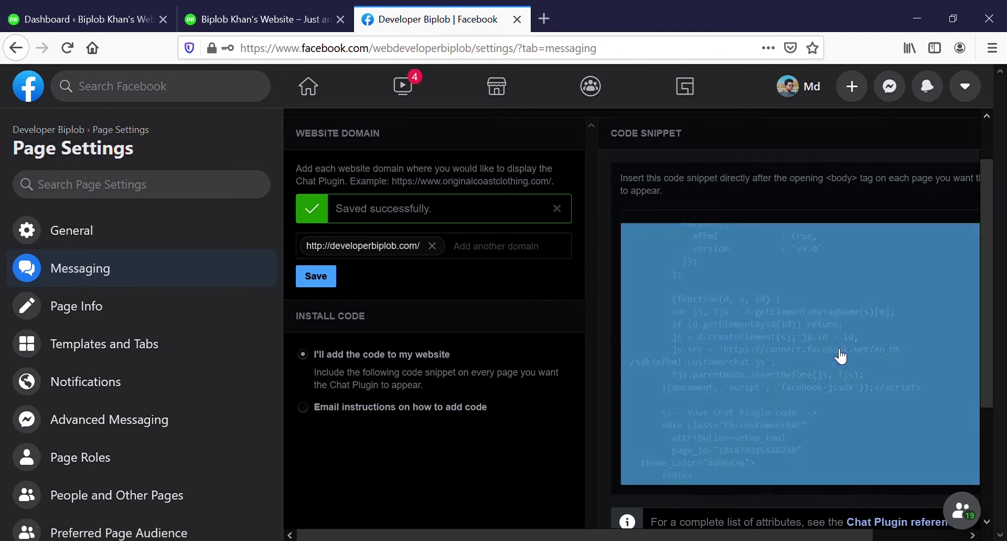
left_click(839, 356)
left_click(74, 12)
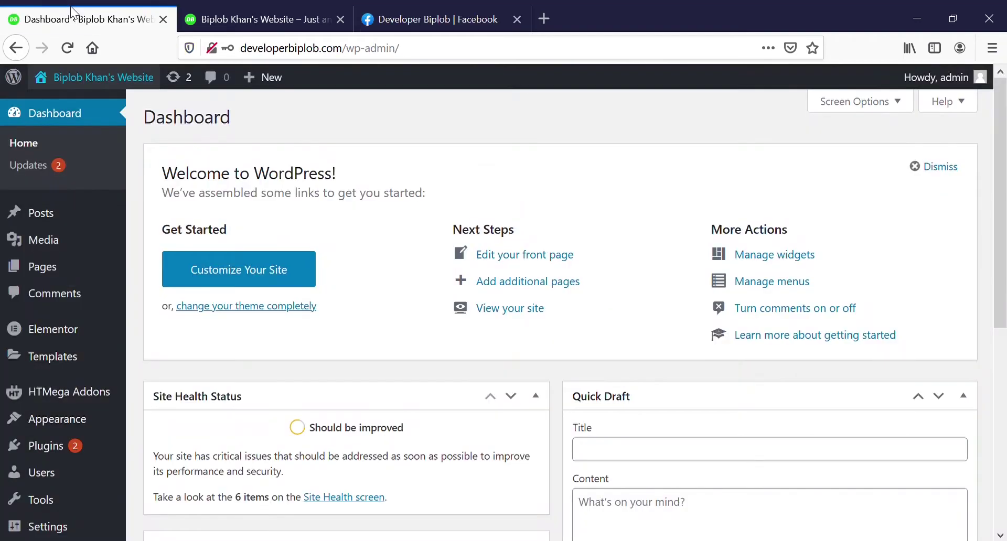
Search the WordPress plugin directory for "Insert header & footer", then install and activate Insert Headers and Footers by WPBeginner.
scroll(367, 226, "down", 5)
mouse_move(74, 377)
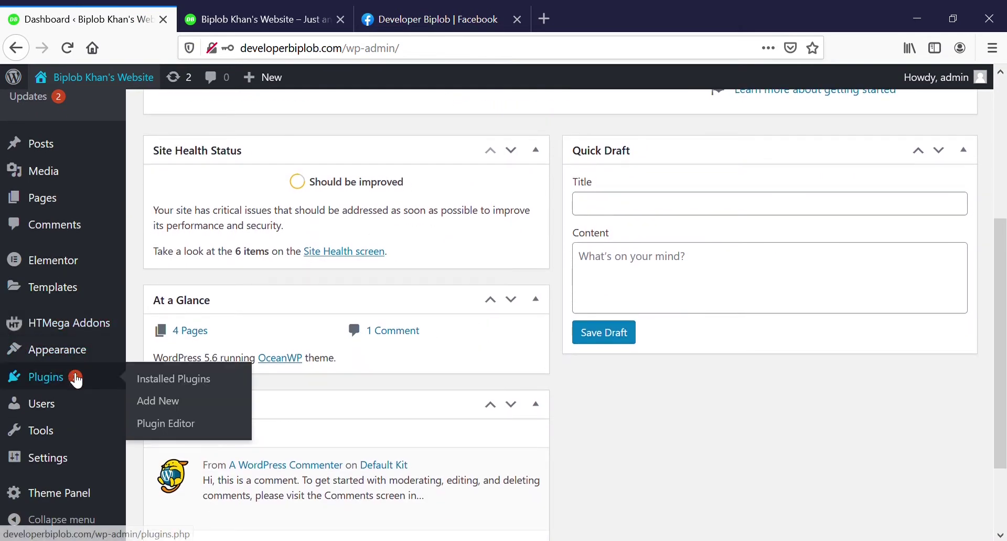
left_click(190, 415)
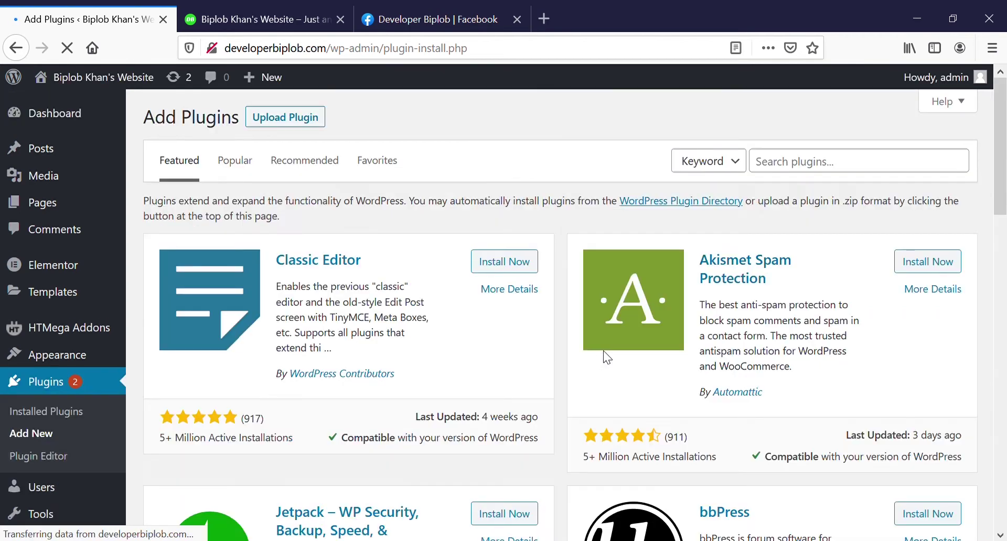
left_click(839, 176)
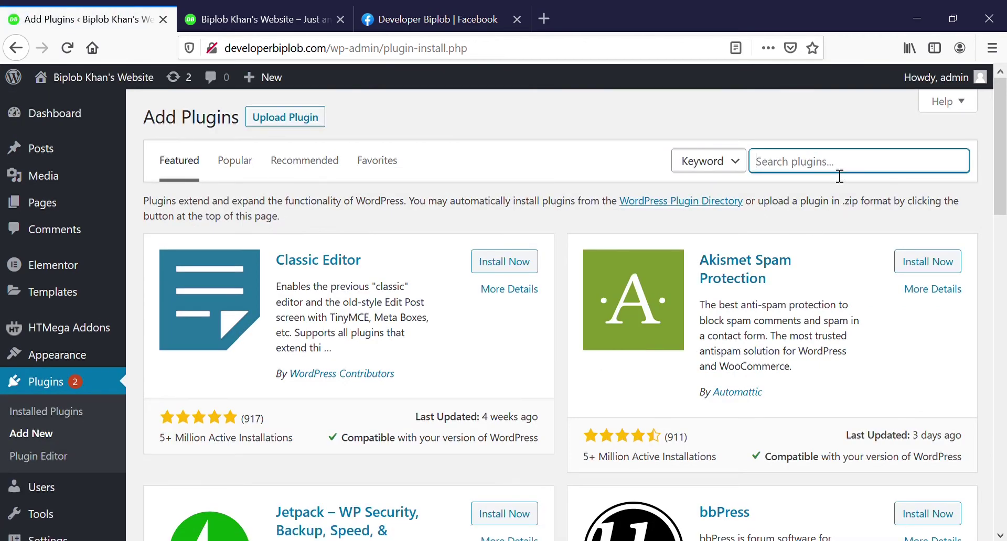
type("l")
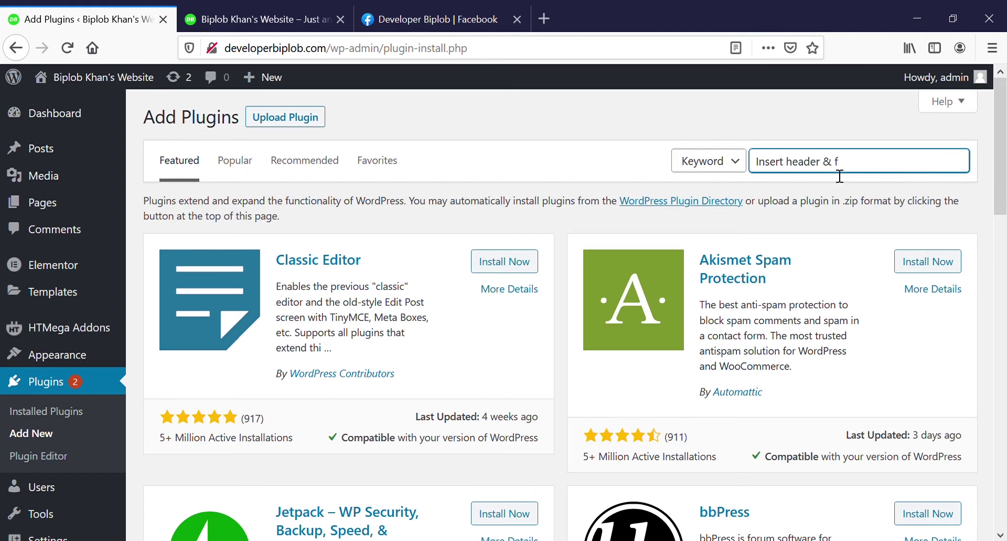
key("Return")
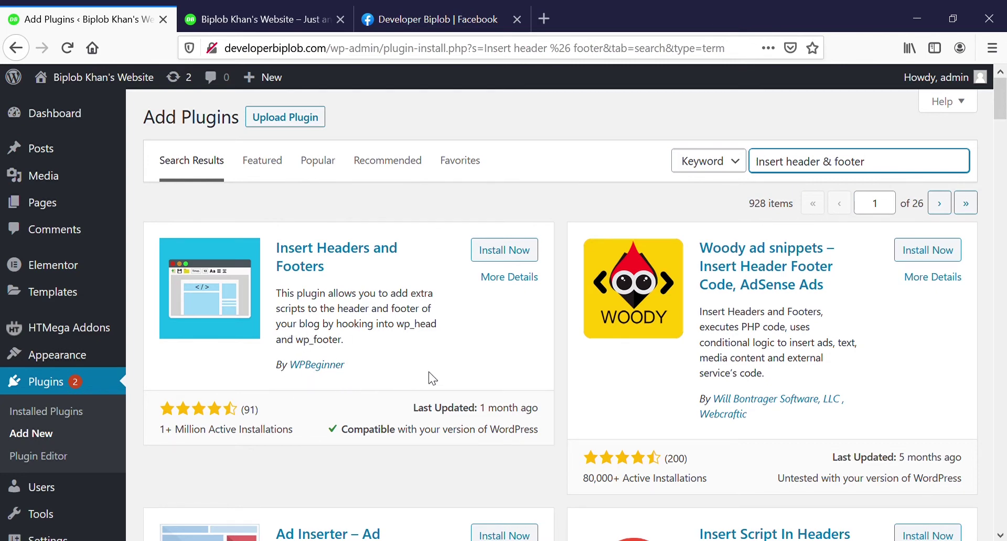
left_click(530, 254)
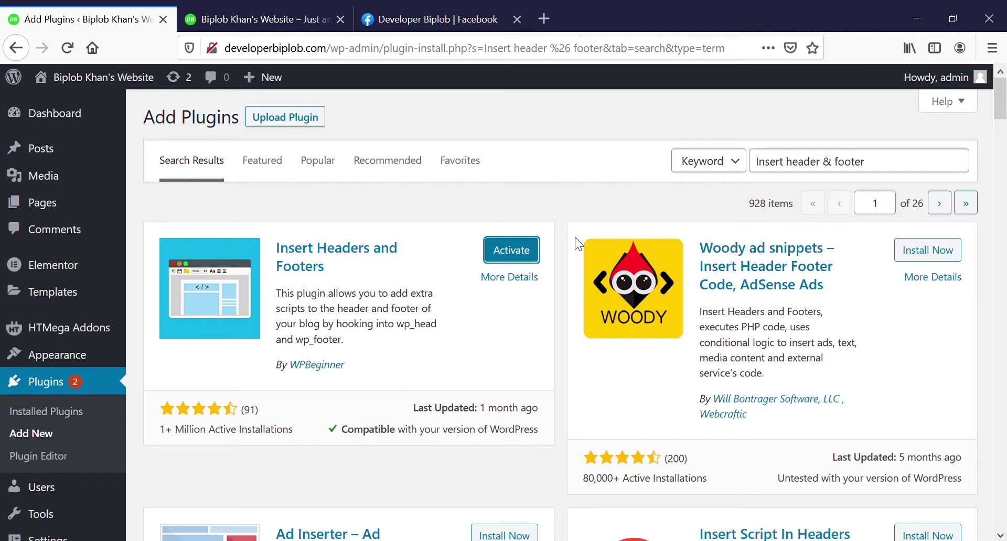
left_click(511, 252)
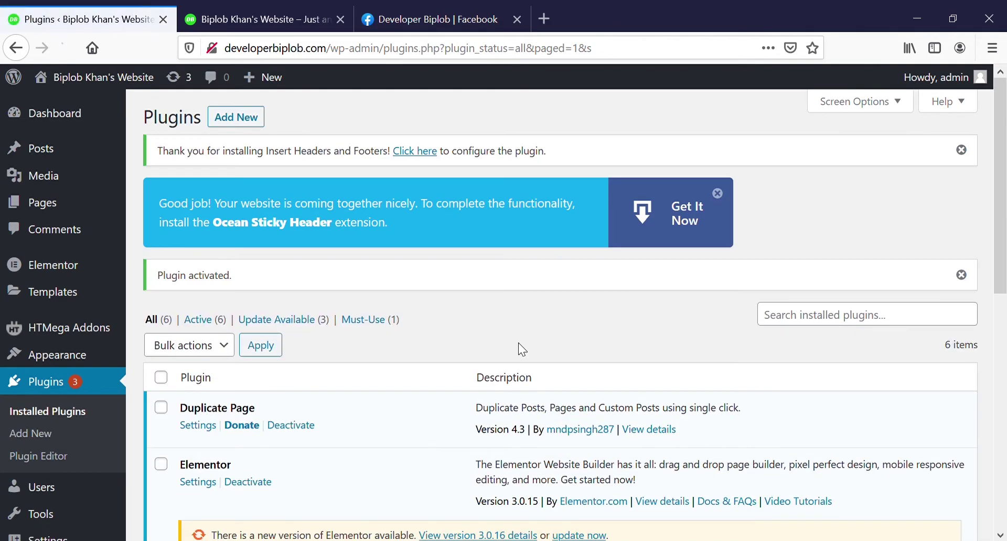
Open the settings of the Insert Headers and Footers plugin and look over its header, body and footer script boxes.
mouse_move(107, 286)
scroll(106, 286, "down", 5)
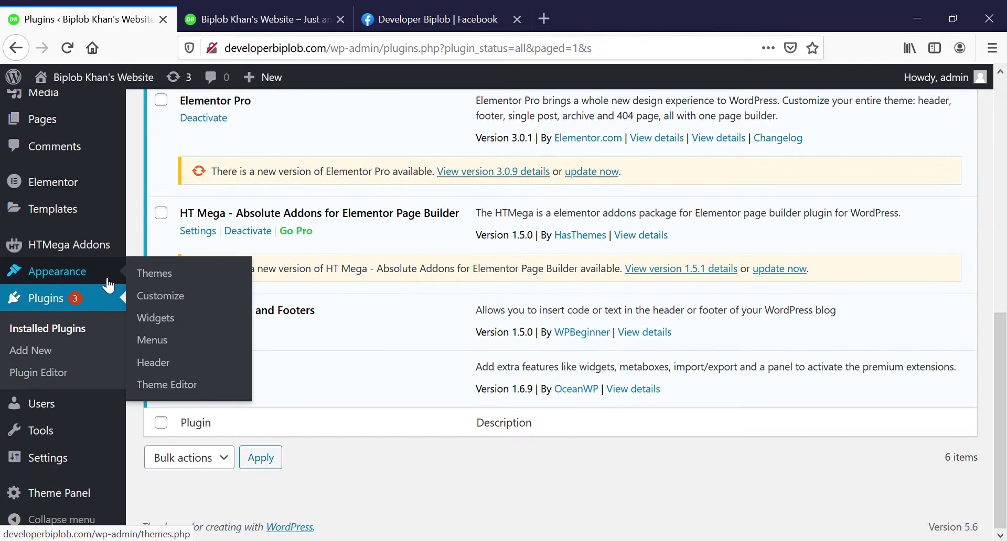
mouse_move(69, 467)
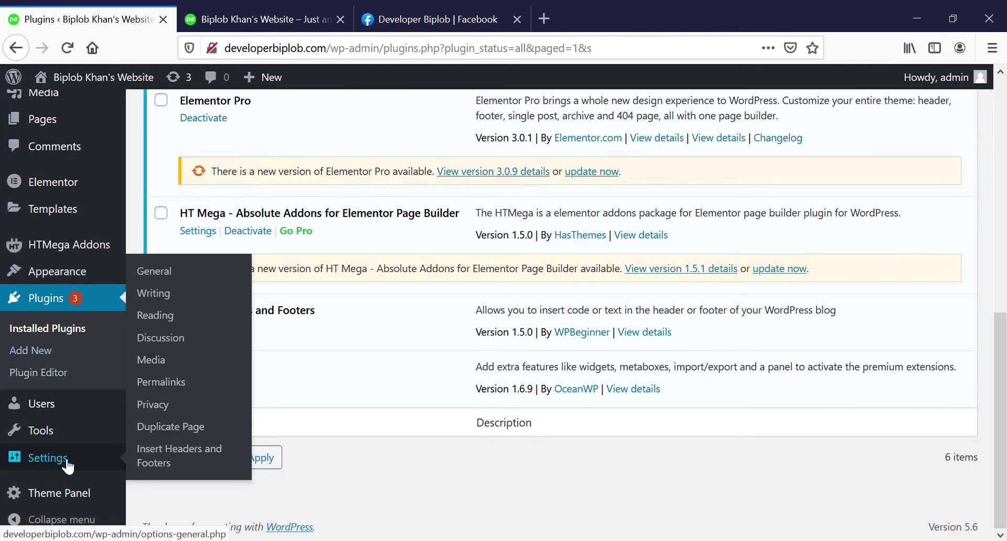
left_click(176, 464)
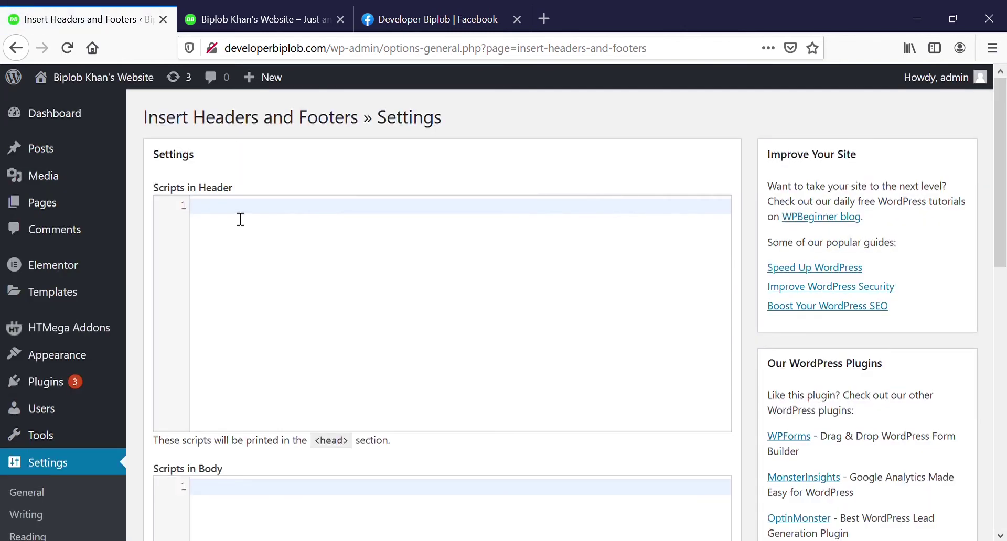
scroll(236, 218, "down", 10)
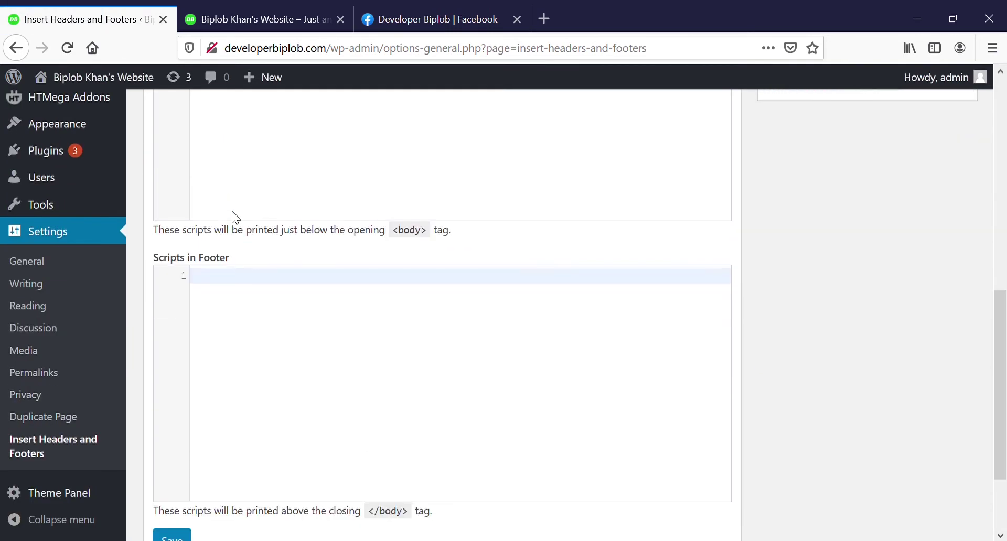
scroll(232, 211, "up", 10)
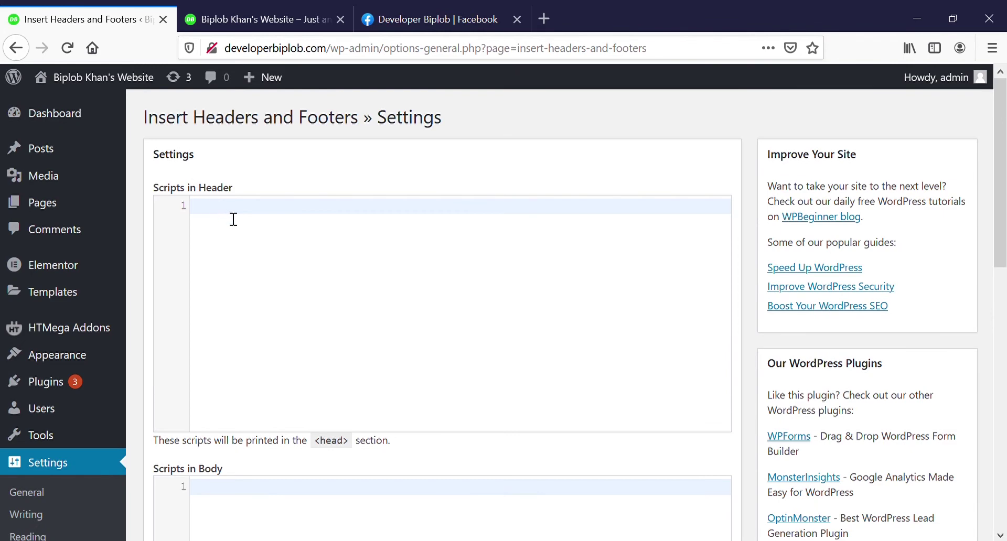
scroll(210, 309, "down", 6)
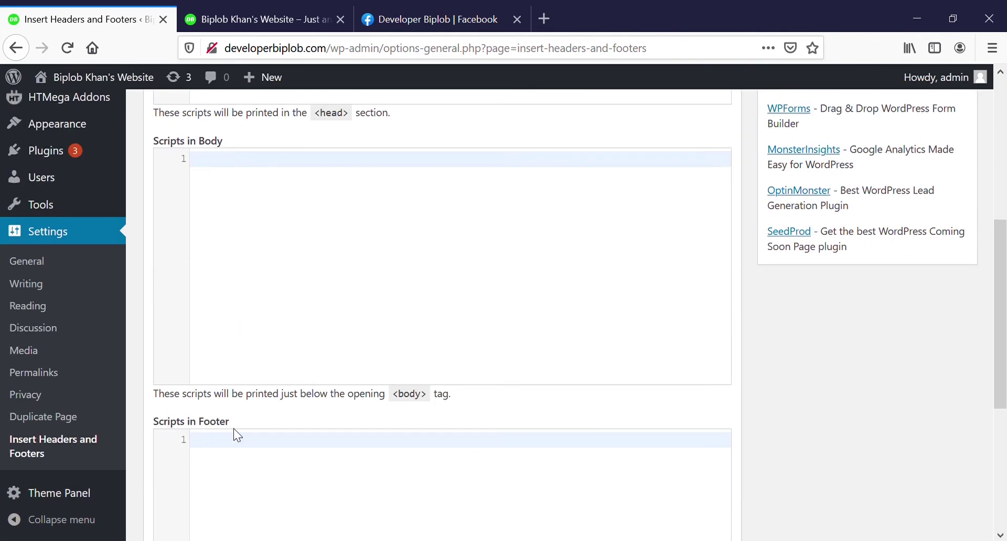
scroll(256, 435, "up", 6)
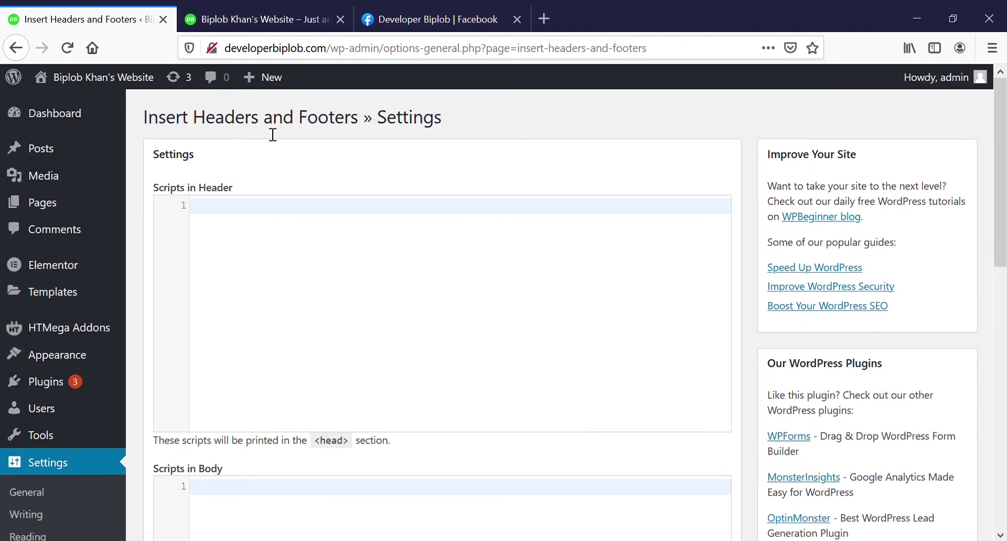
Paste the copied Facebook chat code into Scripts in Footer, check it and save the plugin settings.
scroll(272, 308, "down", 6)
scroll(272, 308, "down", 5)
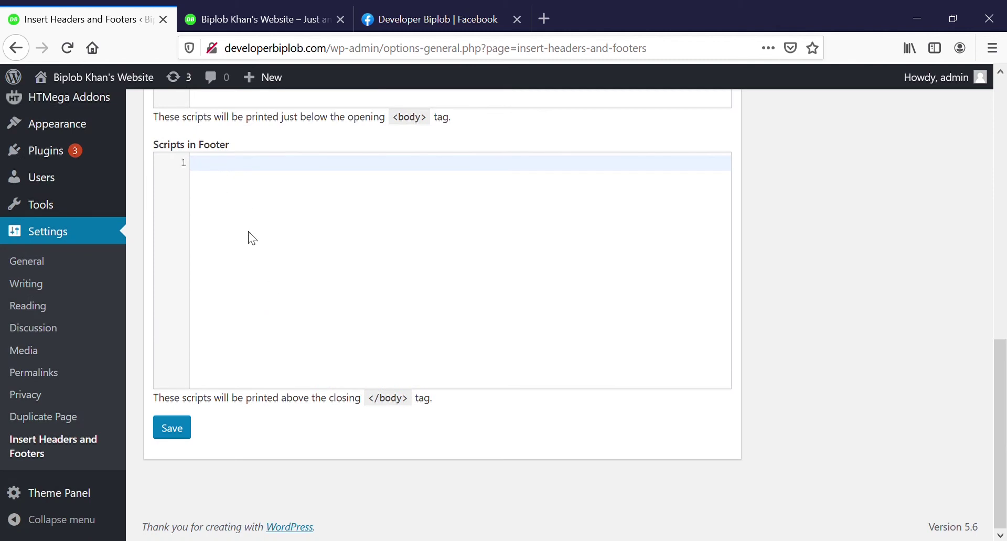
key("ctrl+v")
scroll(318, 268, "up", 4)
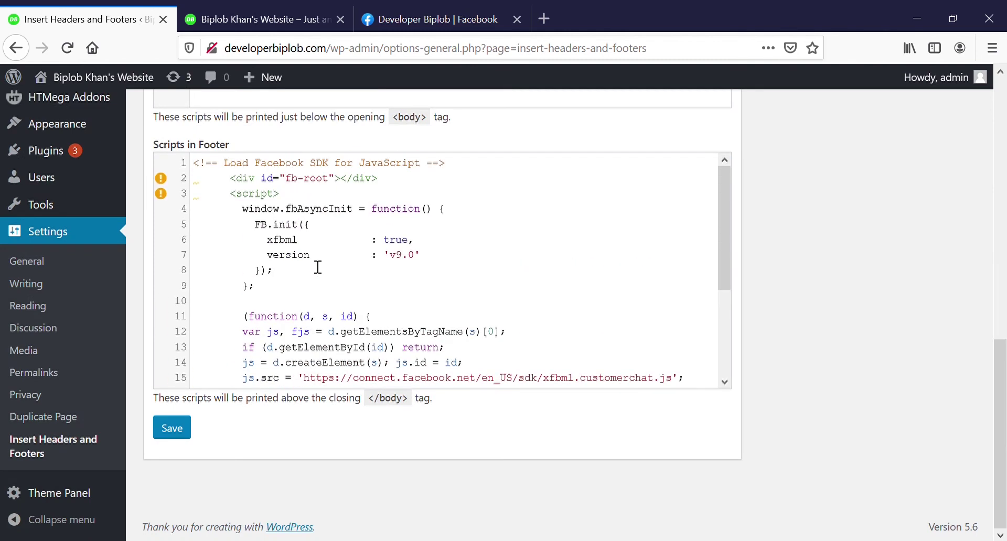
scroll(318, 267, "down", 3)
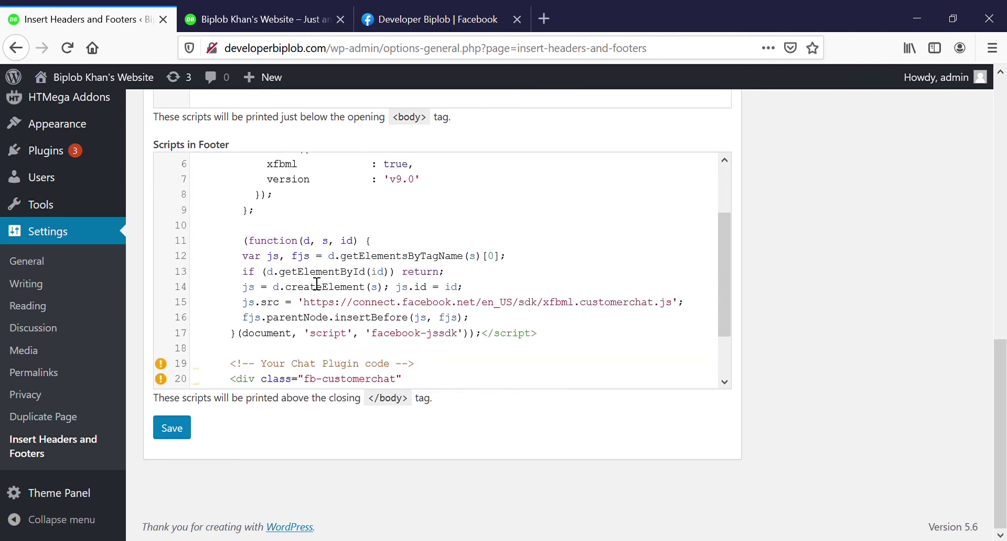
left_click(172, 429)
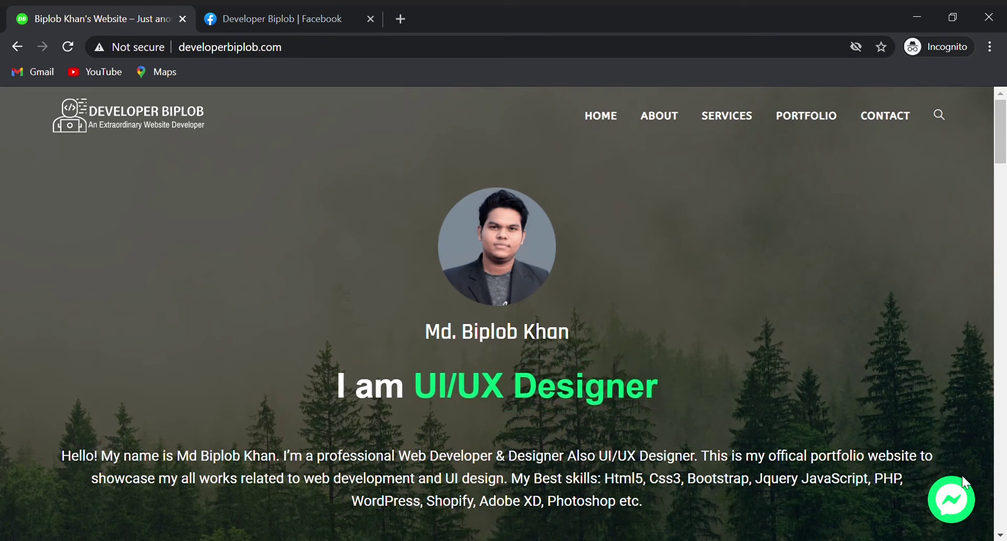
Open the Messenger chat bubble on the website's front page in the incognito window and look over the page with it.
left_click(953, 505)
scroll(762, 325, "down", 1)
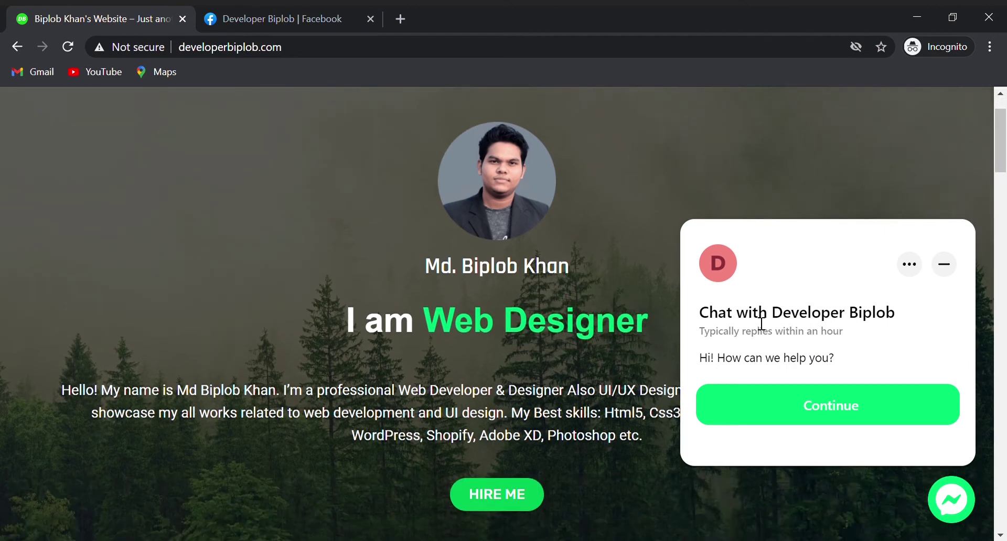
scroll(762, 324, "down", 2)
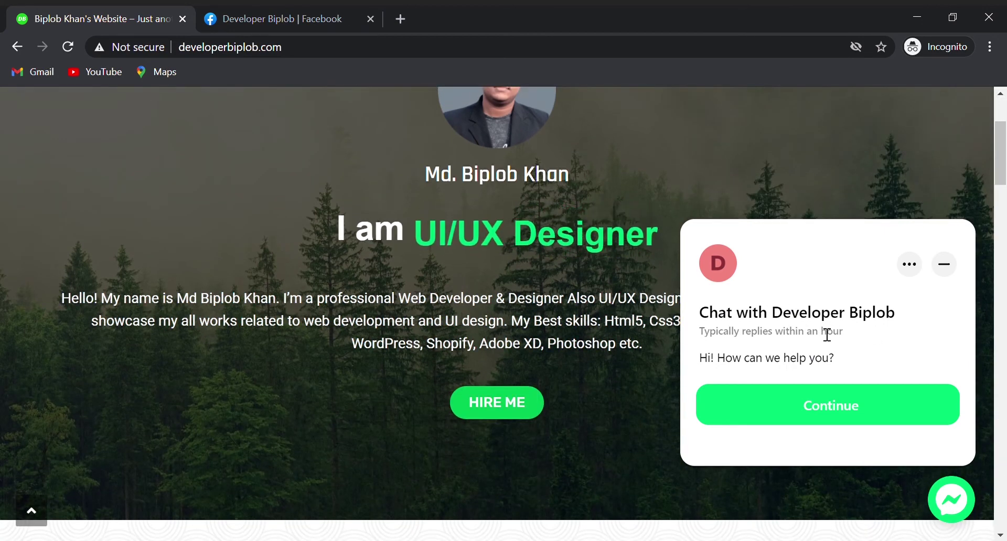
scroll(824, 327, "up", 3)
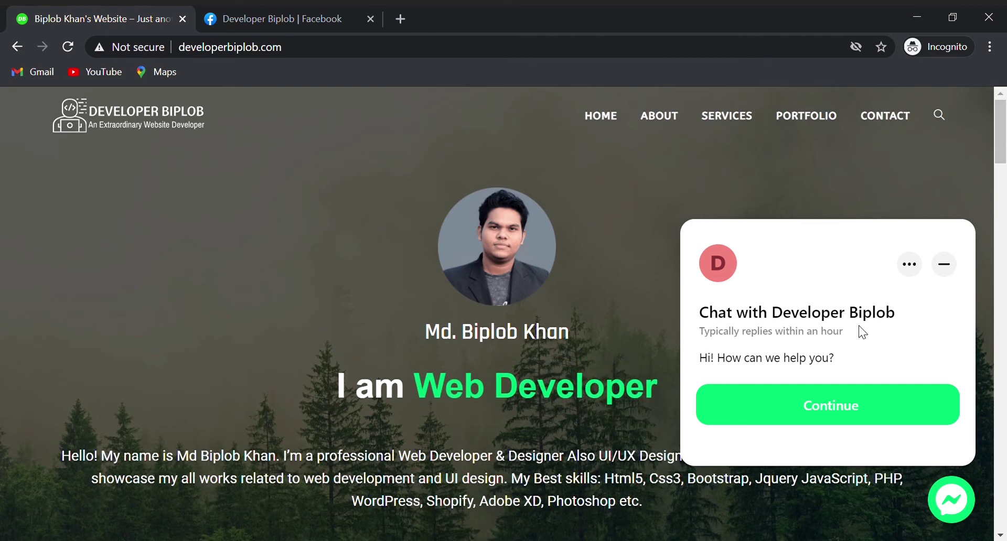
Start the website chat as a guest and send the message "Hi".
left_click(831, 420)
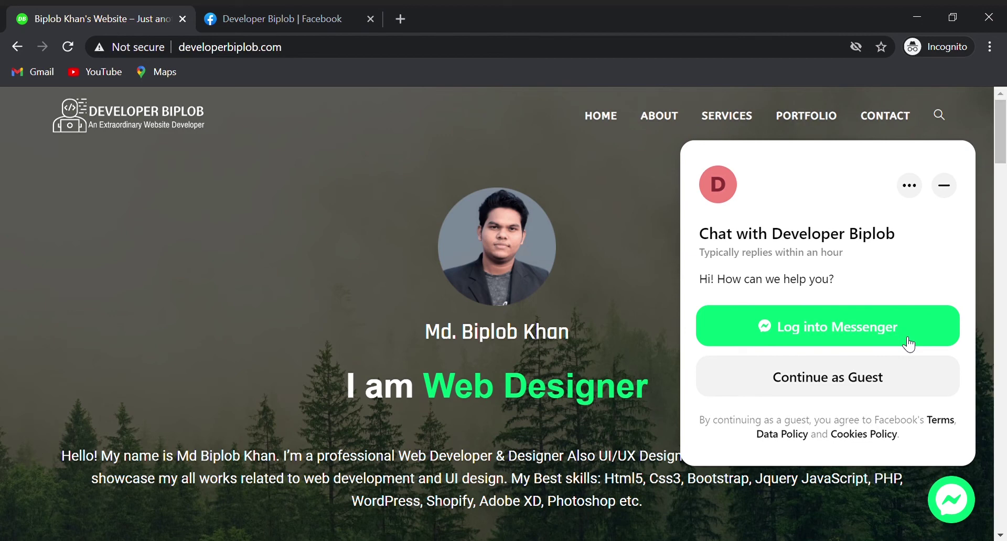
left_click(841, 385)
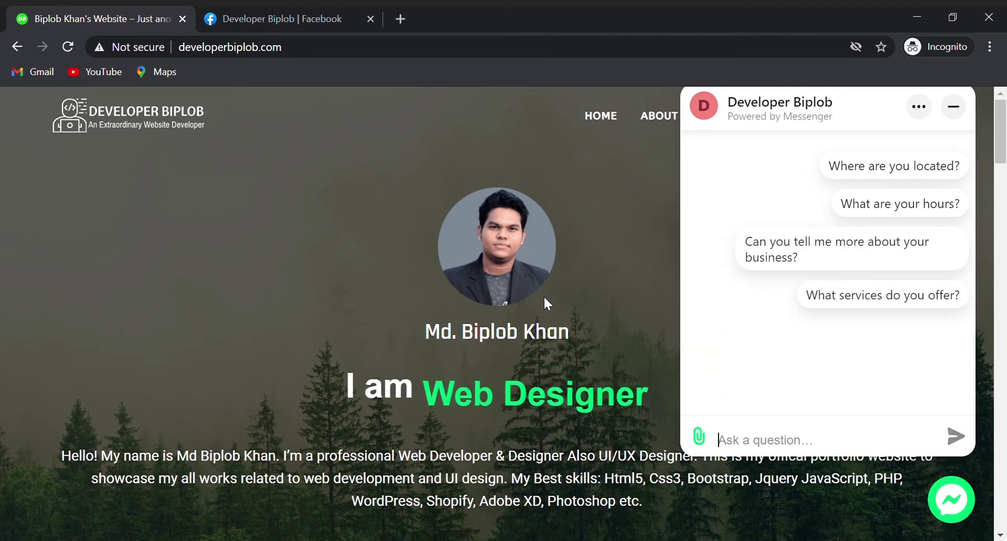
type("Hi")
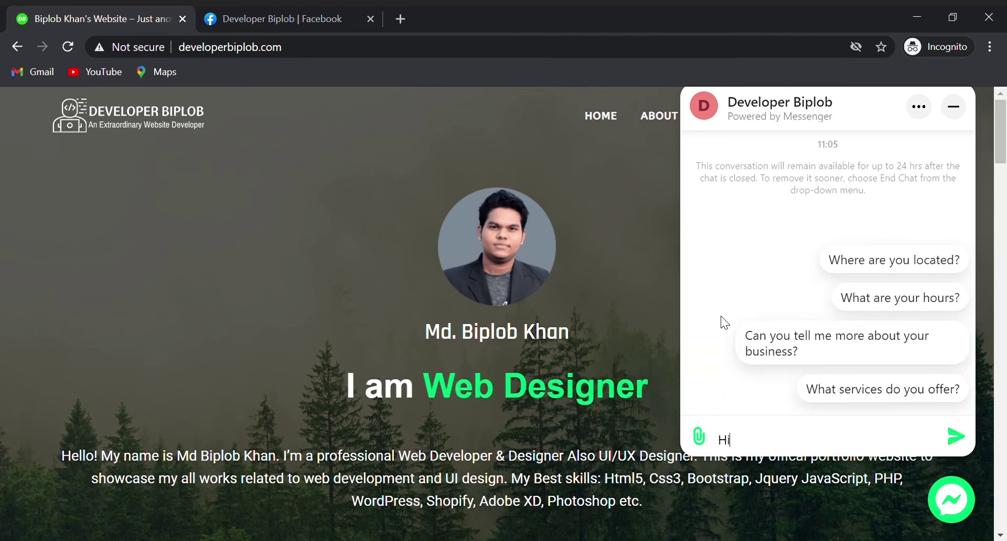
key("Return")
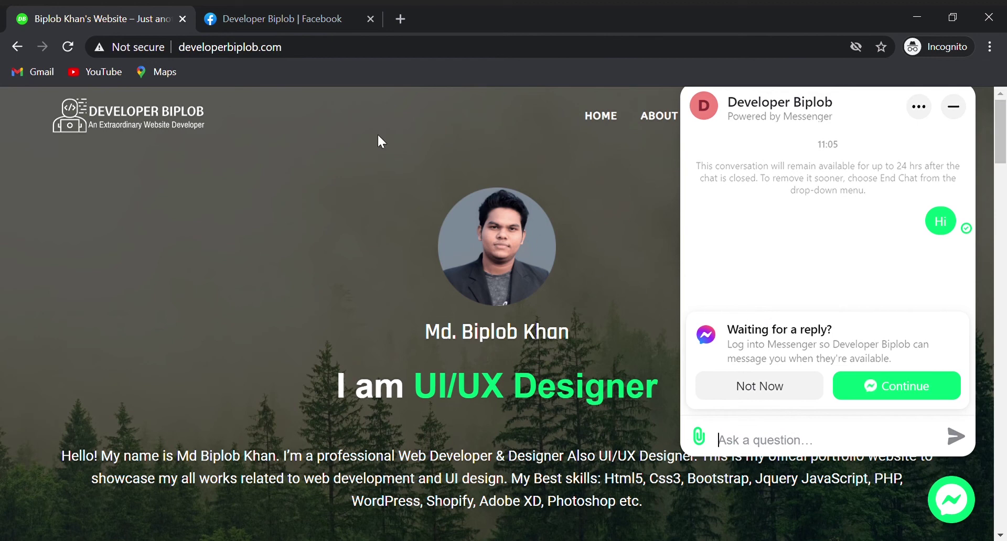
Open the guest's new message from the Page's notification on Facebook and reply "Hello! how can I help you?".
left_click(283, 20)
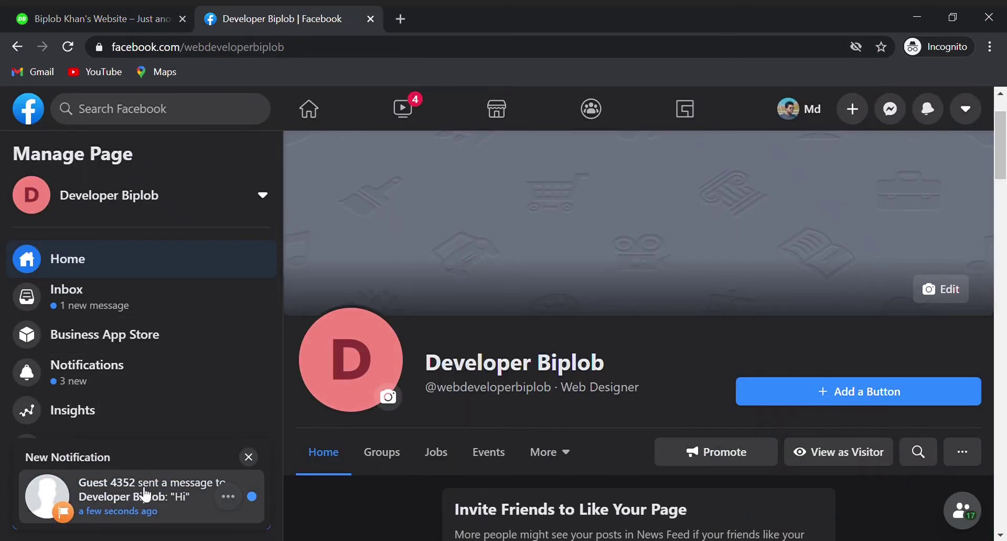
left_click(126, 493)
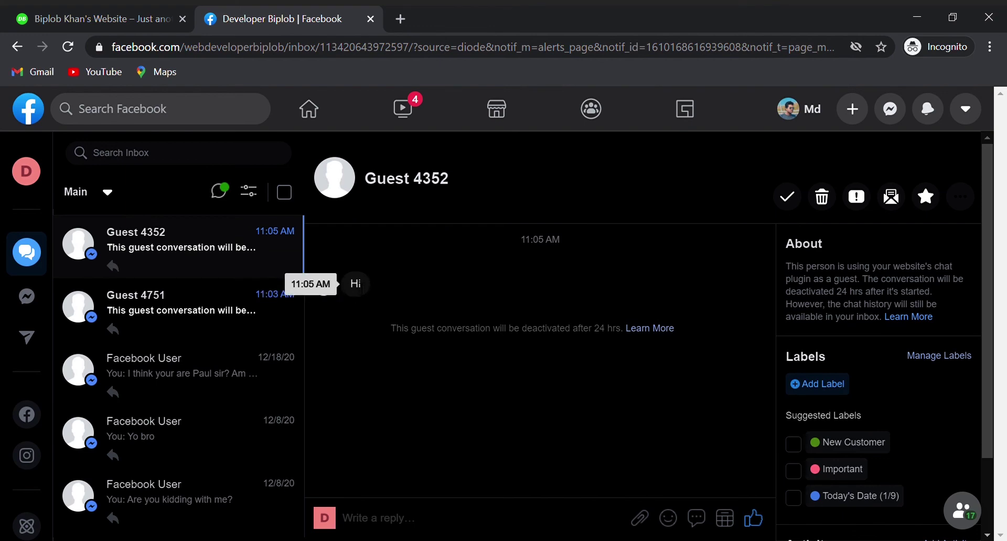
key("ctrl+Tab")
key("ctrl+Tab")
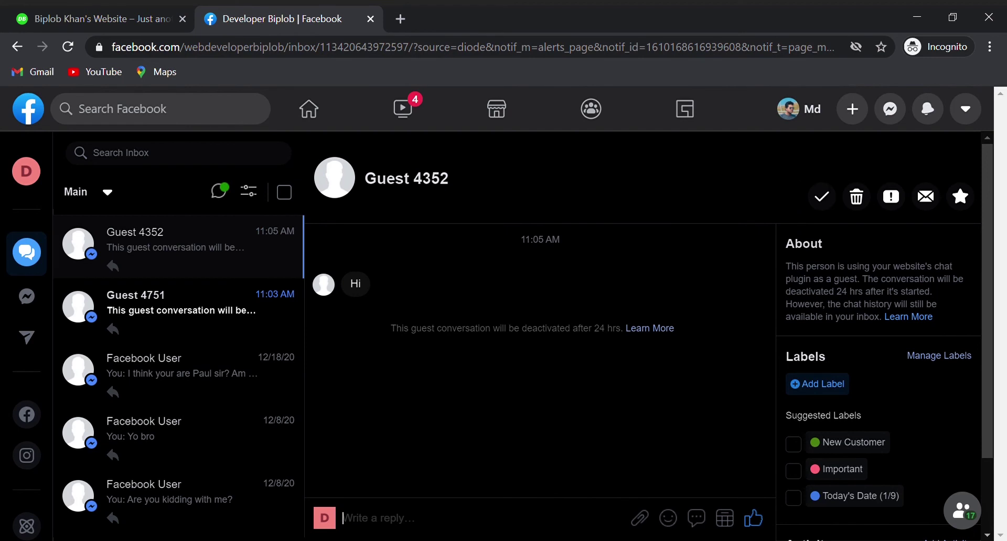
type("He")
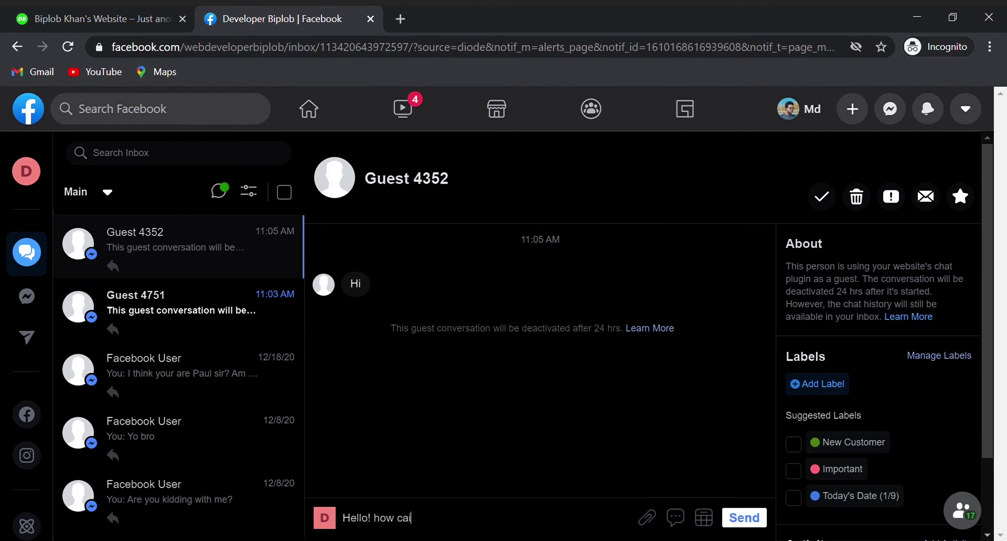
type("llo! how can I help you?")
key("Return")
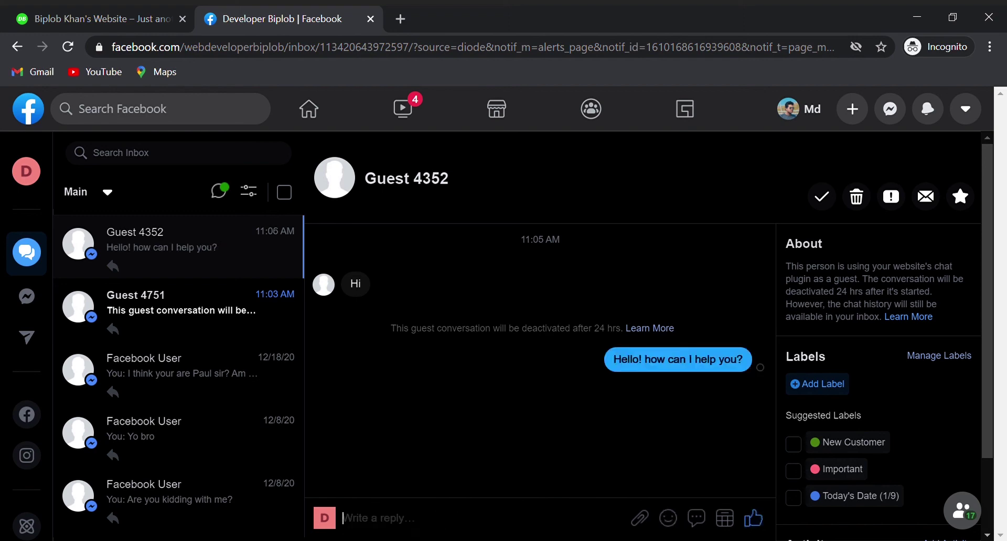
Return to the website's tab and check the chat window for the Page's reply.
left_click(121, 18)
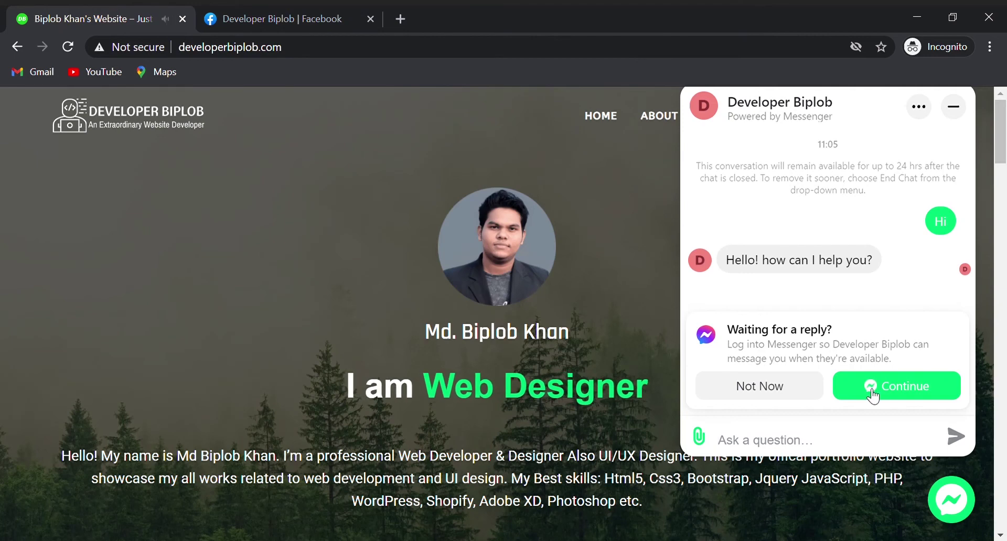
scroll(886, 389, "down", 3)
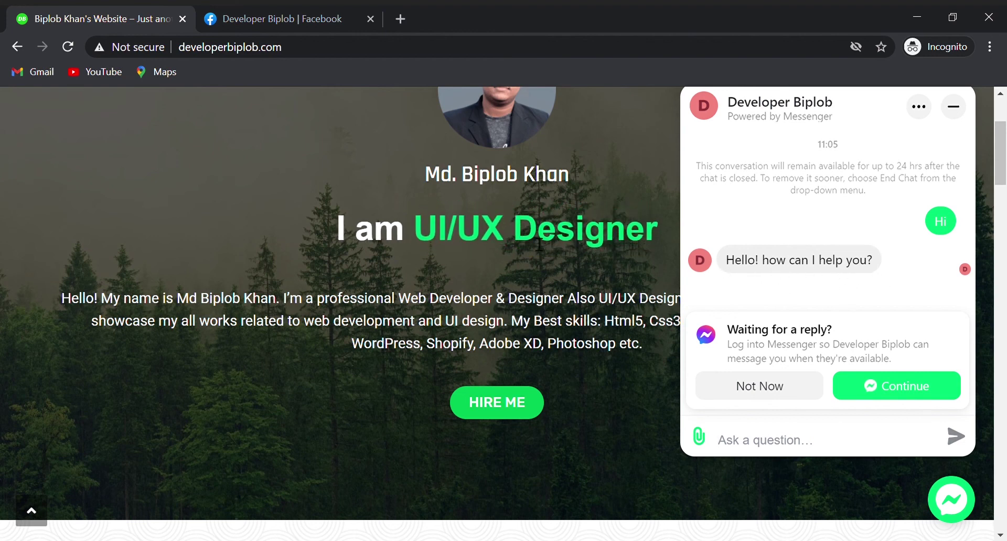
scroll(566, 241, "up", 3)
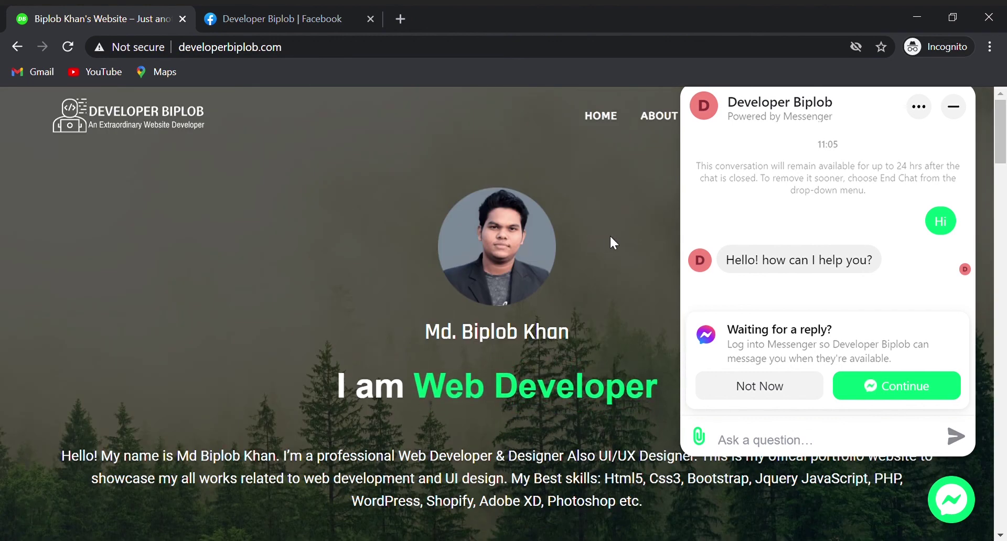